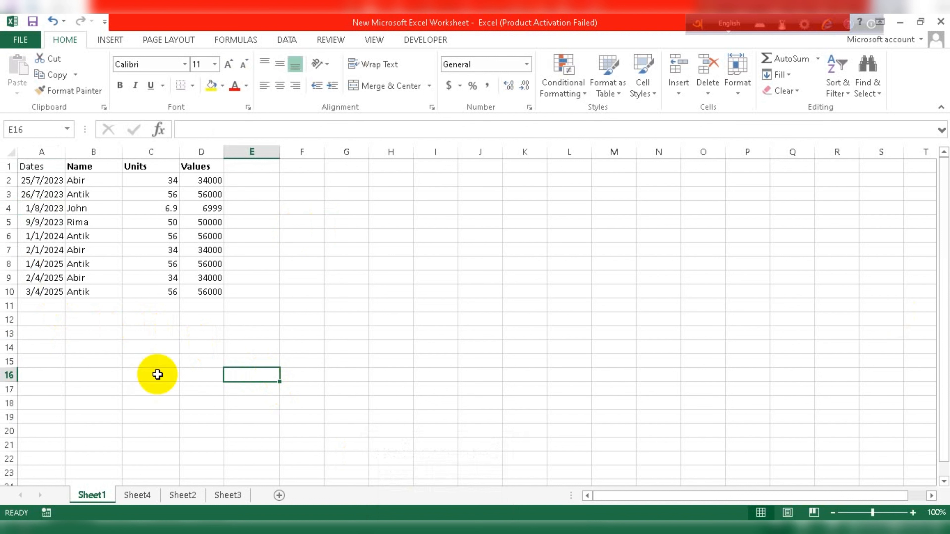
Toggle filtering on the sales table with Ctrl+Shift+L from inside the table, then off again.
{"action": "left_click", "coordinate": [41, 166]}
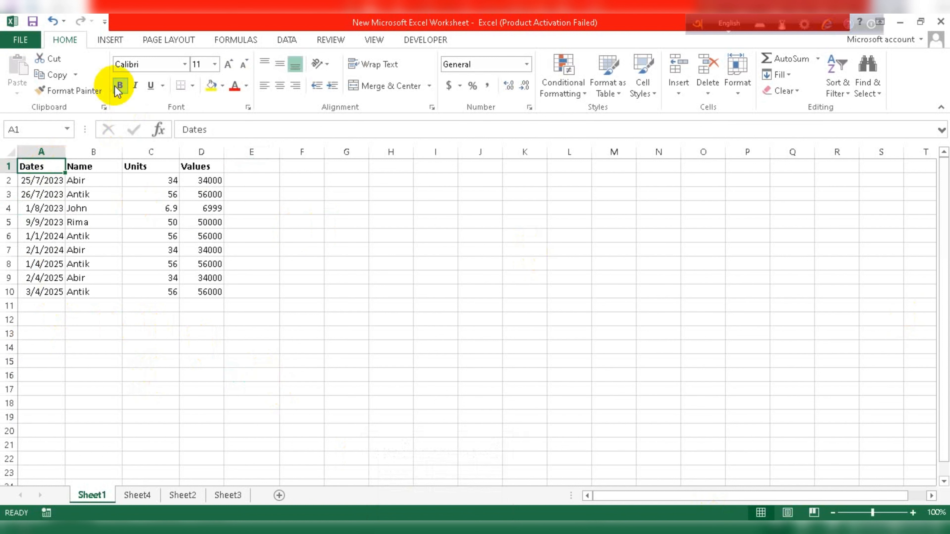
{"action": "left_click", "coordinate": [67, 319]}
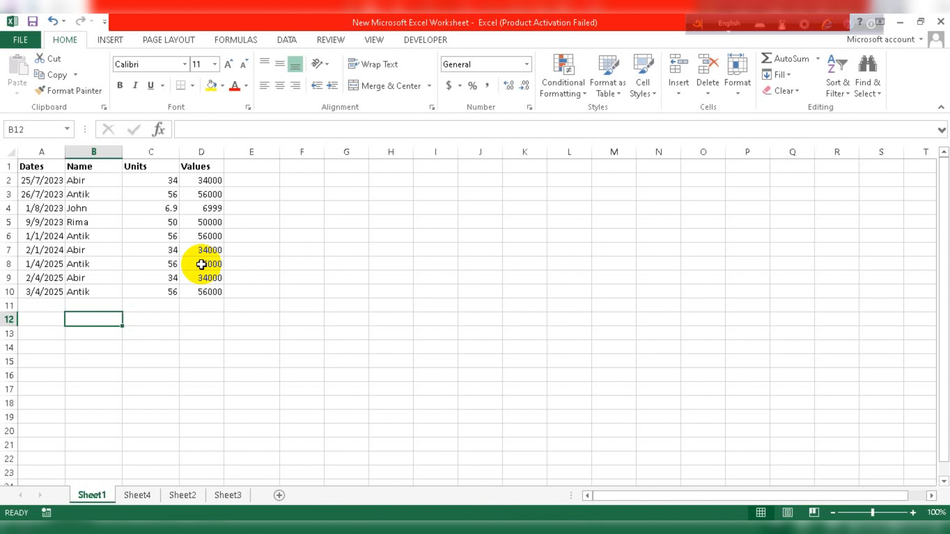
{"action": "key", "text": "ctrl+shift+l"}
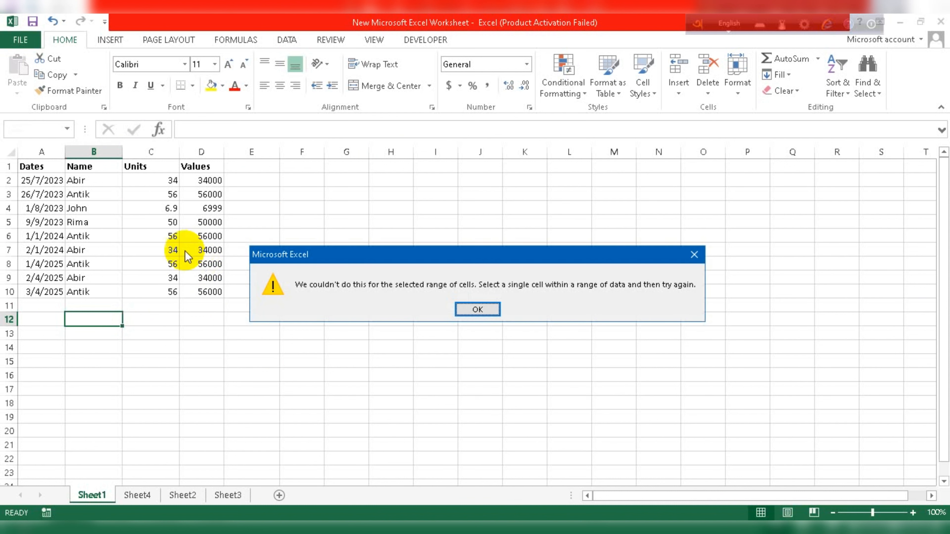
{"action": "left_click", "coordinate": [478, 309]}
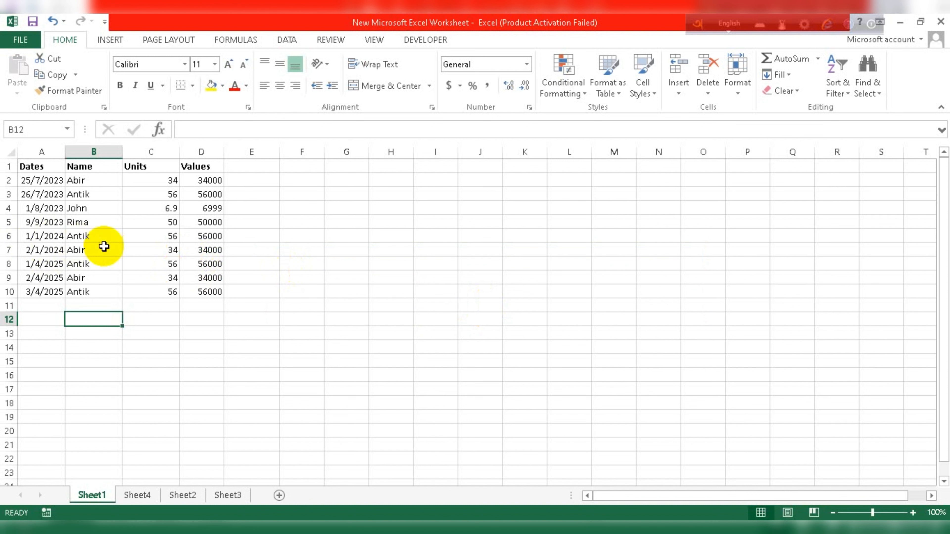
{"action": "left_click", "coordinate": [78, 236]}
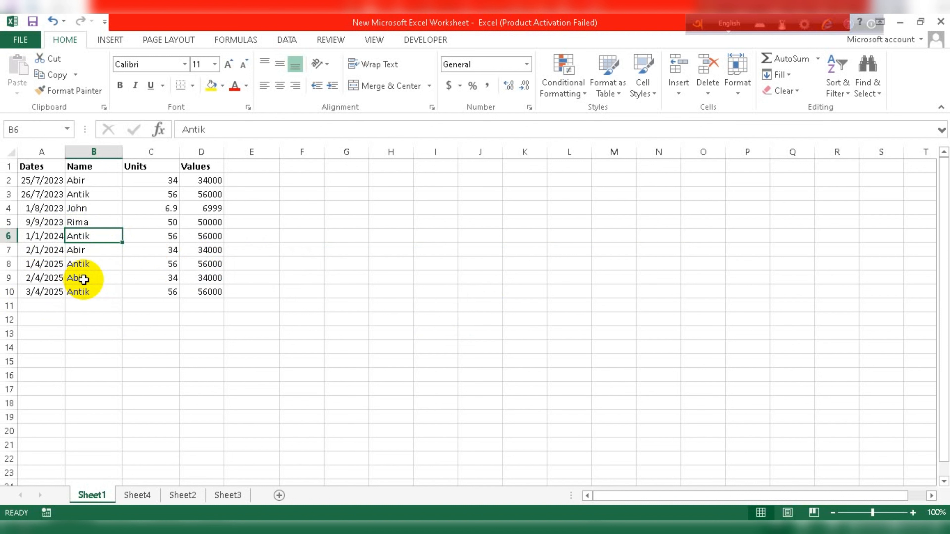
{"action": "key", "text": "ctrl+shift+l"}
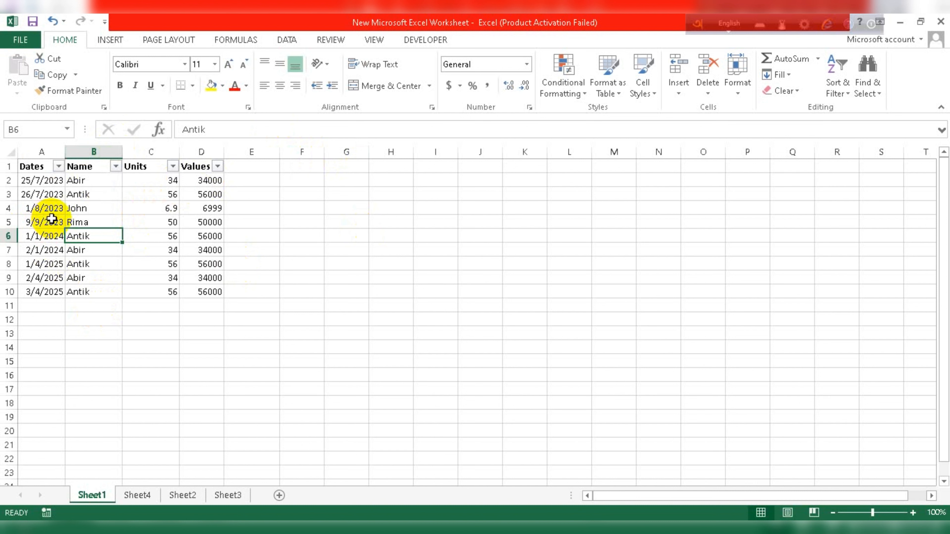
{"action": "key", "text": "ctrl+shift+l"}
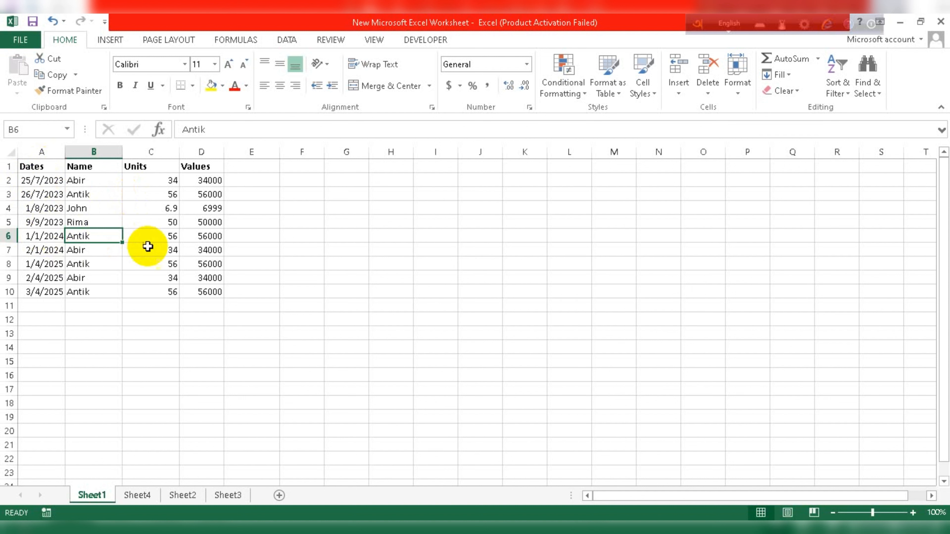
Turn on filtering via Home > Sort & Filter, then toggle Data > Filter off and on.
{"action": "left_click", "coordinate": [851, 96]}
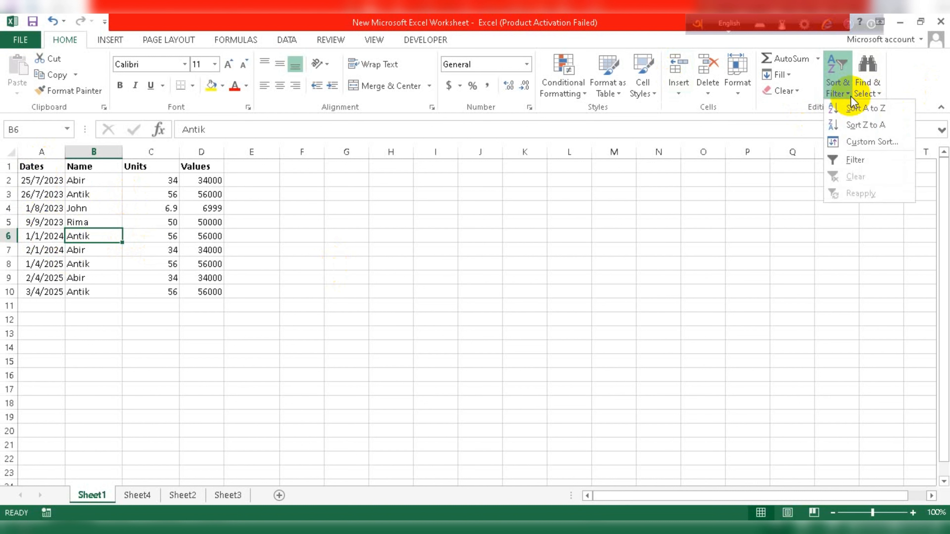
{"action": "left_click", "coordinate": [854, 162]}
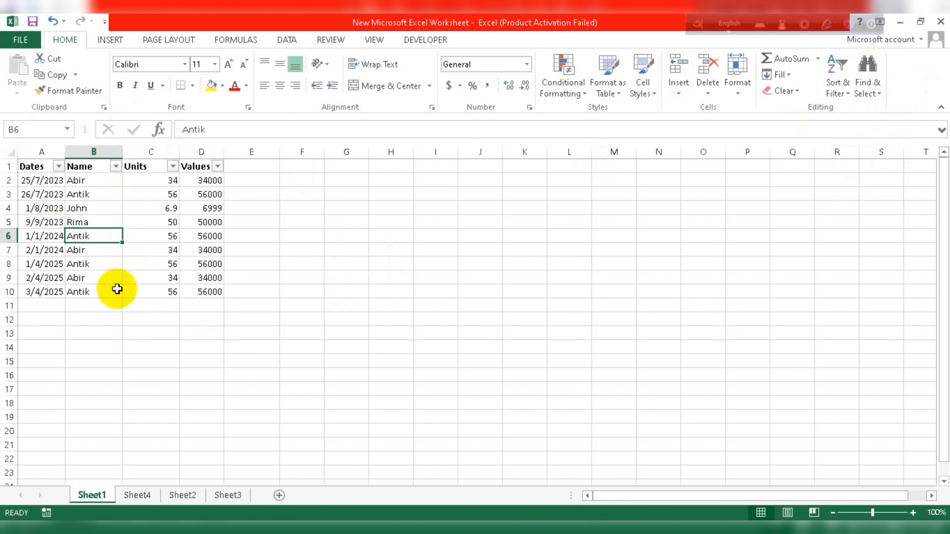
{"action": "left_click", "coordinate": [293, 39]}
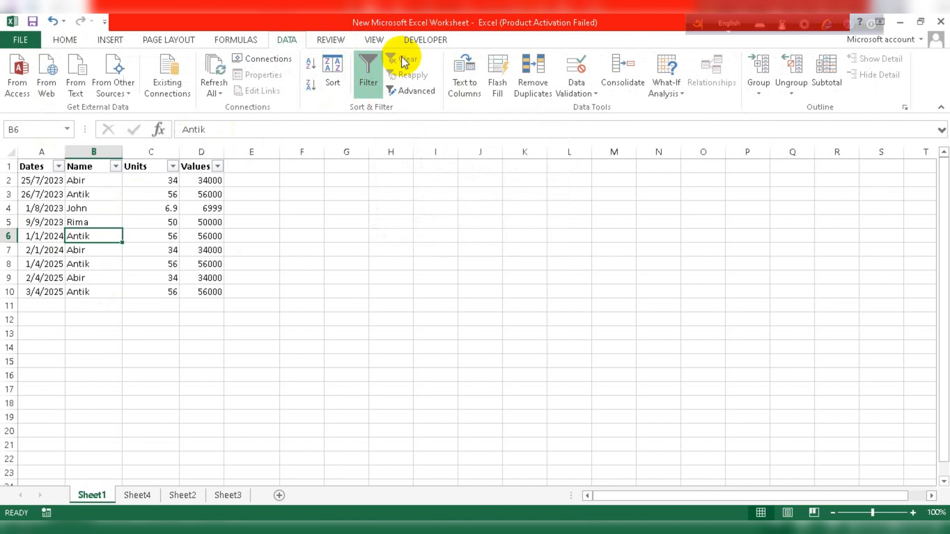
{"action": "left_click", "coordinate": [378, 81]}
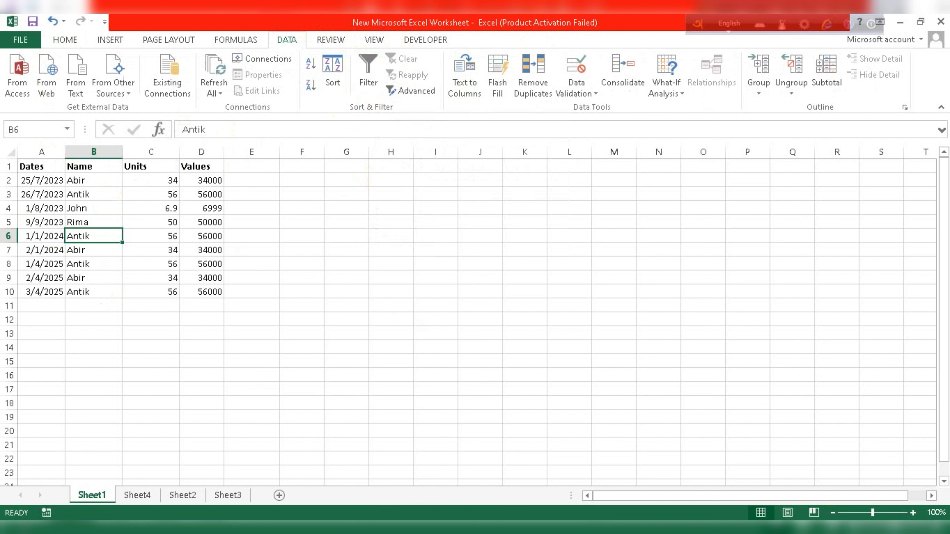
{"action": "left_click", "coordinate": [272, 460]}
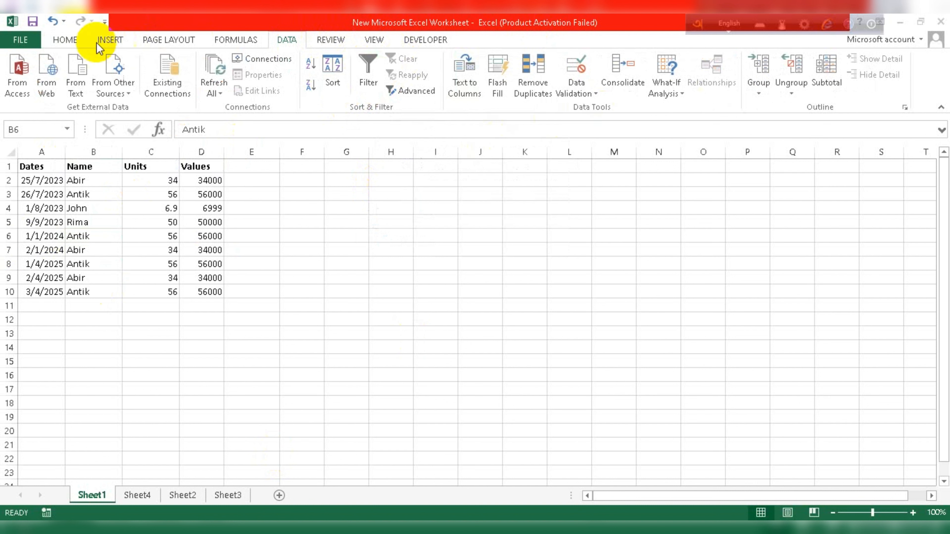
{"action": "left_click", "coordinate": [370, 66]}
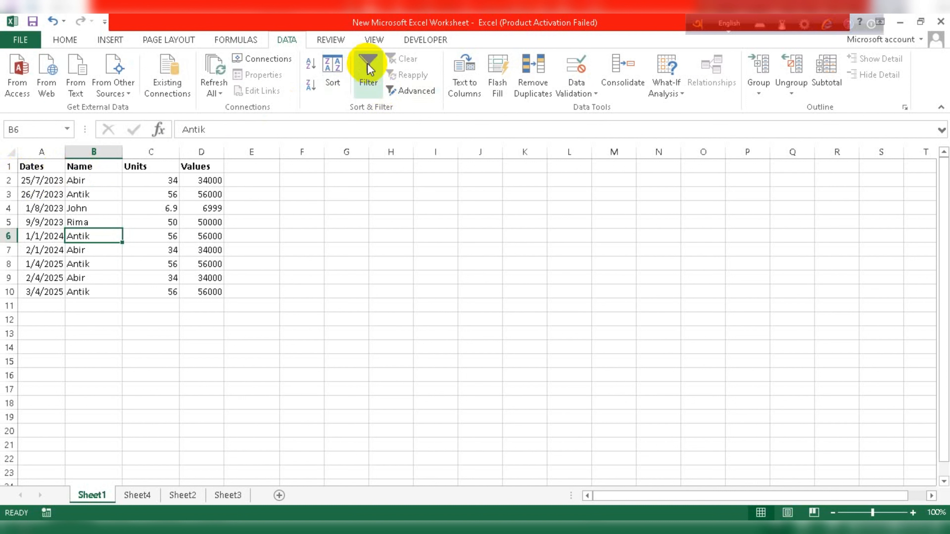
{"action": "left_click", "coordinate": [363, 73]}
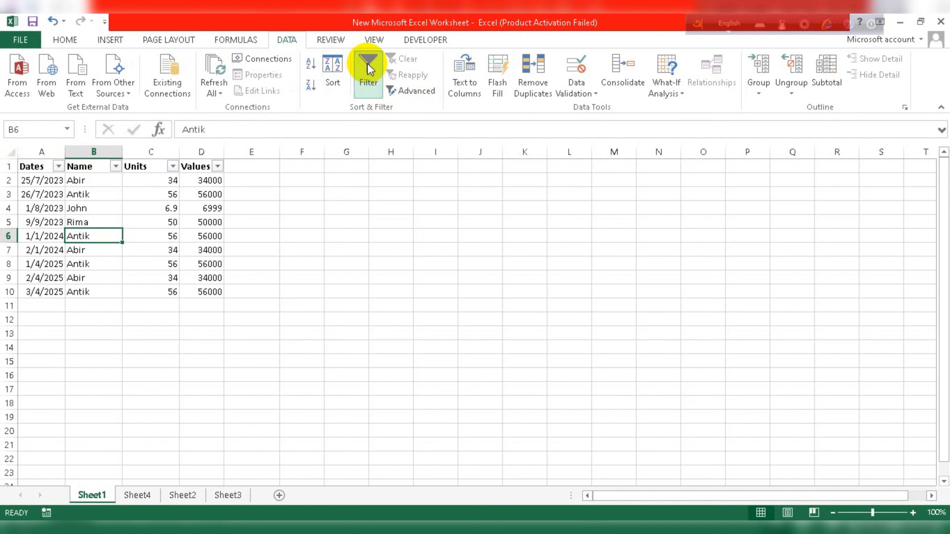
{"action": "left_click", "coordinate": [37, 209]}
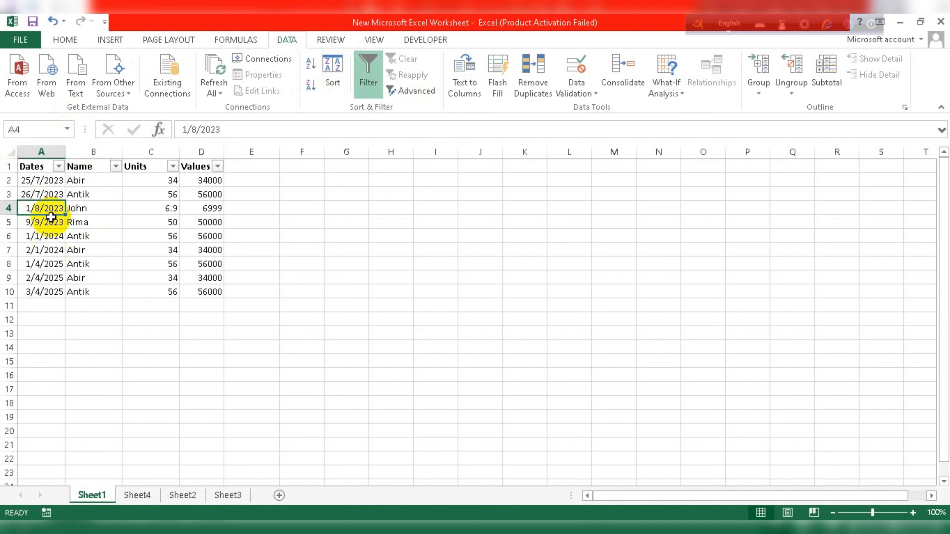
{"action": "left_click", "coordinate": [59, 166]}
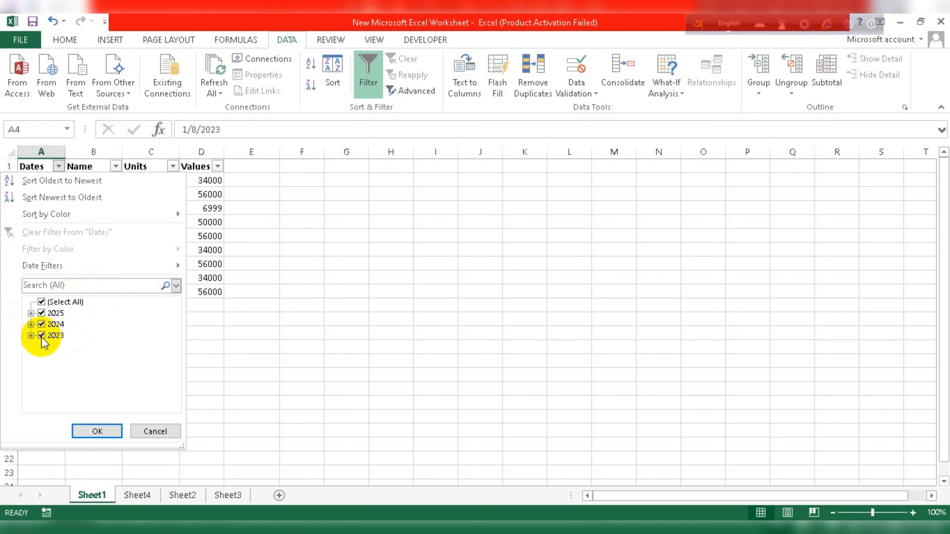
{"action": "left_click", "coordinate": [42, 324]}
{"action": "left_click", "coordinate": [42, 313]}
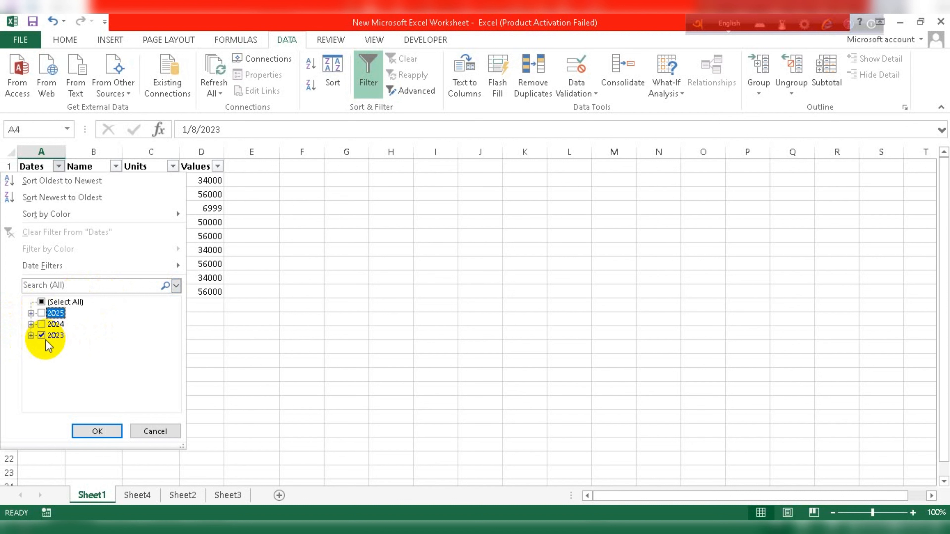
{"action": "left_click", "coordinate": [98, 431]}
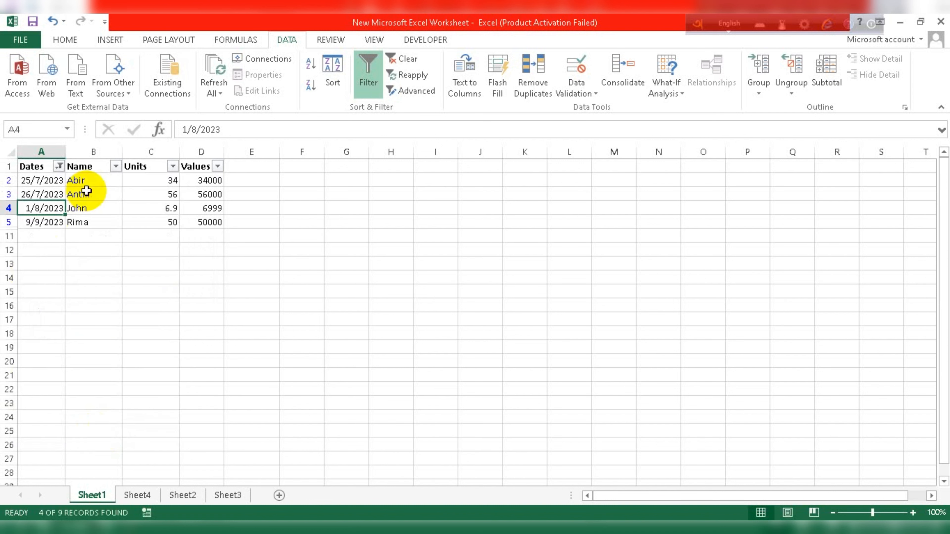
{"action": "left_click", "coordinate": [59, 167]}
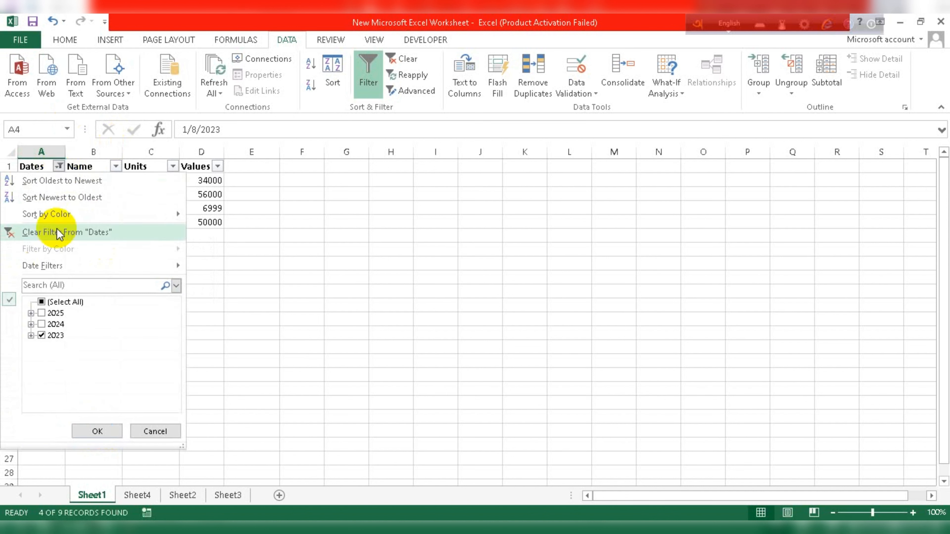
{"action": "left_click", "coordinate": [42, 325]}
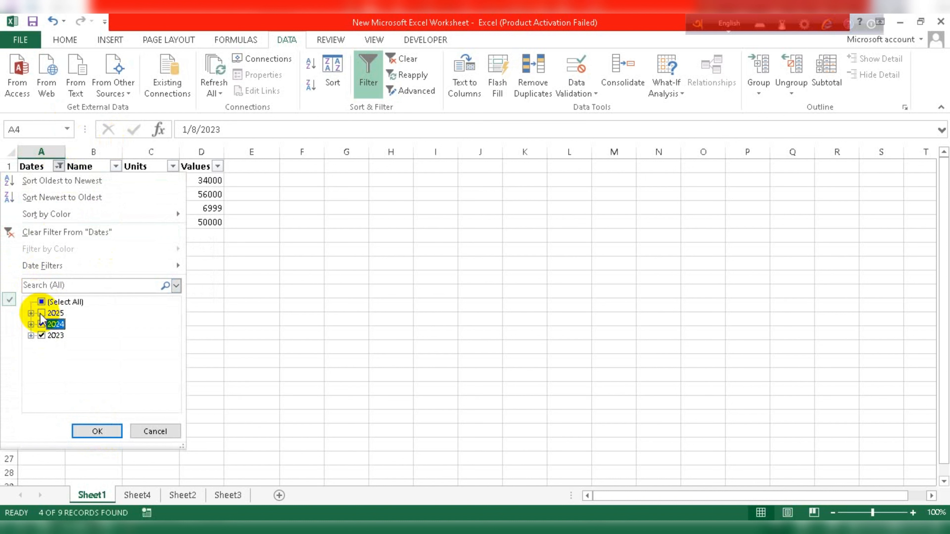
{"action": "left_click", "coordinate": [41, 313]}
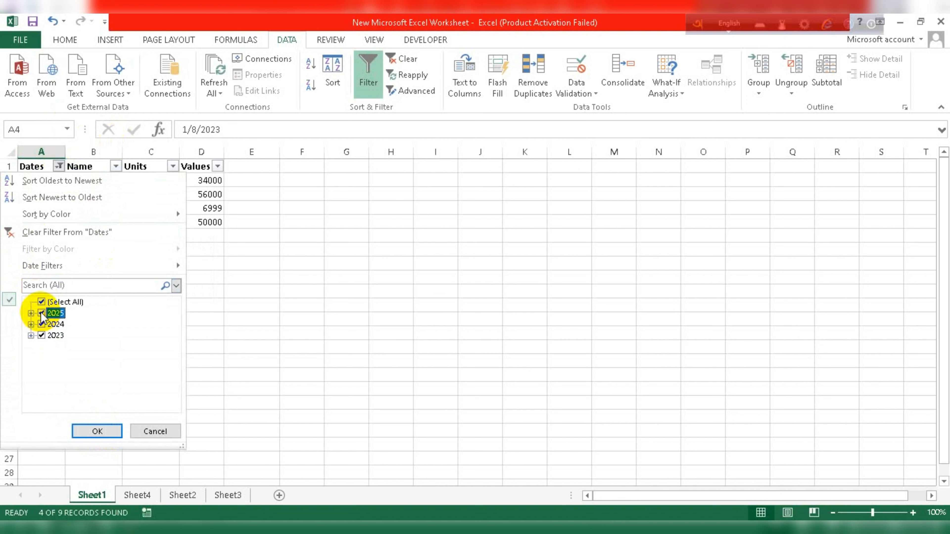
{"action": "left_click", "coordinate": [94, 431]}
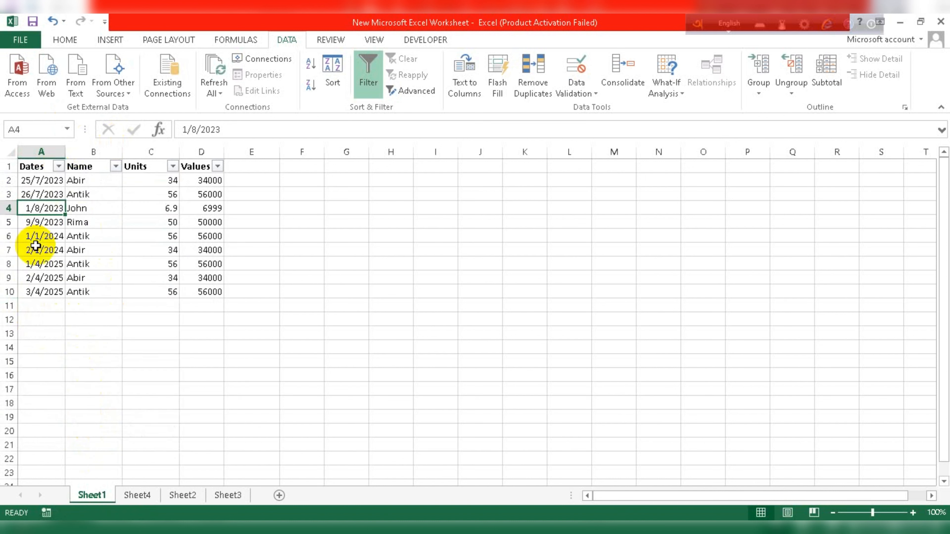
{"action": "left_click", "coordinate": [58, 167]}
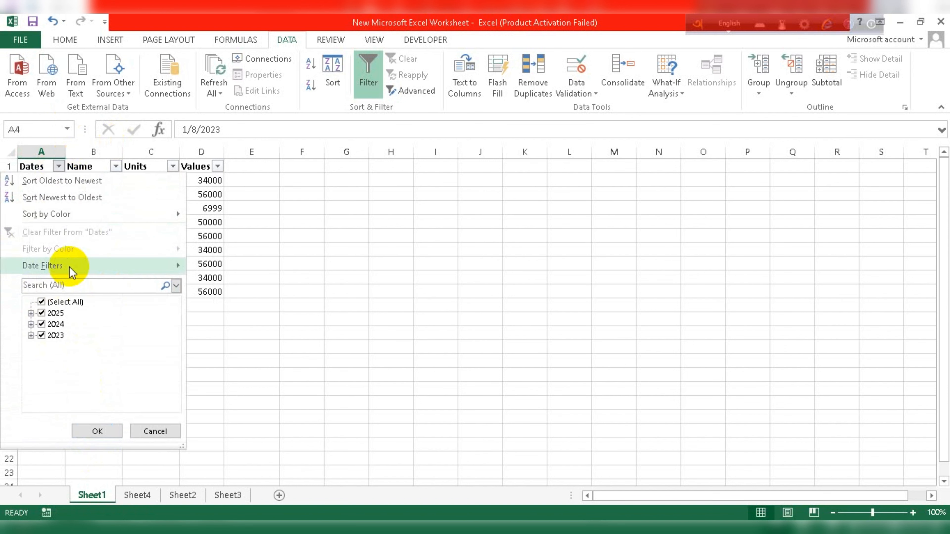
Try the Tomorrow and Next Month date filters on Dates, then apply Next Year.
{"action": "mouse_move", "coordinate": [70, 267]}
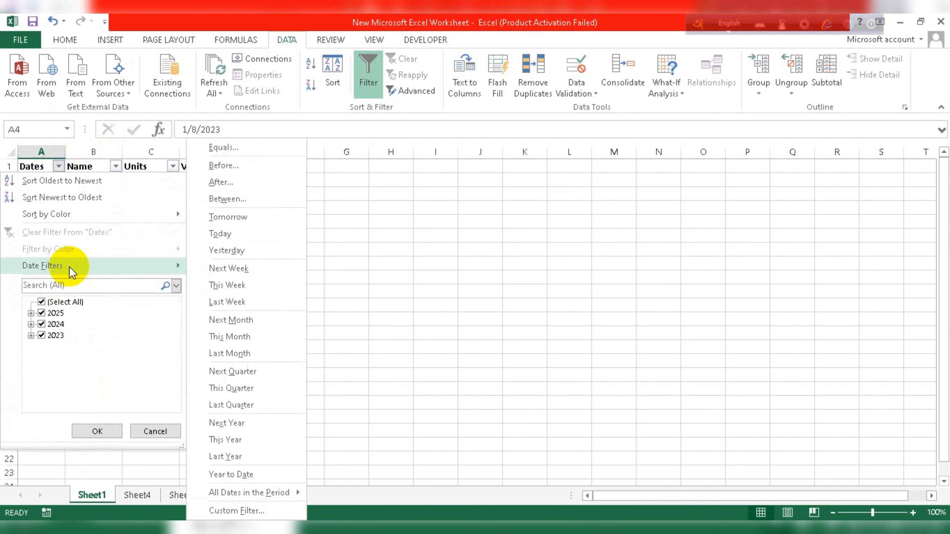
{"action": "left_click", "coordinate": [228, 219]}
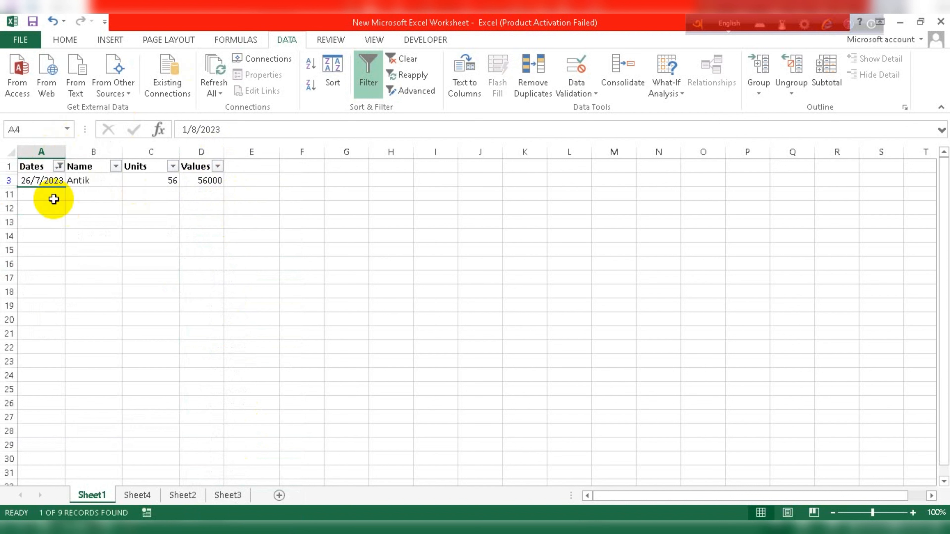
{"action": "left_click", "coordinate": [59, 166]}
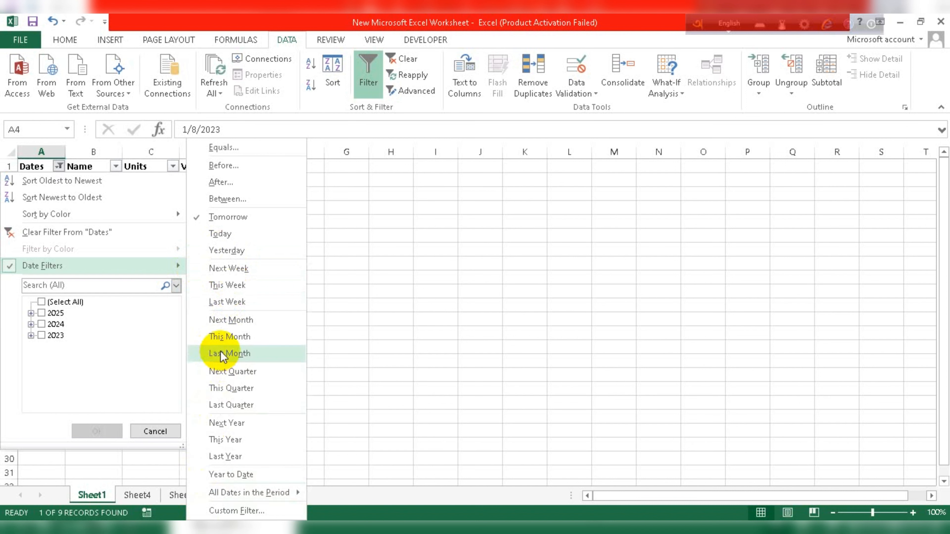
{"action": "left_click", "coordinate": [247, 321]}
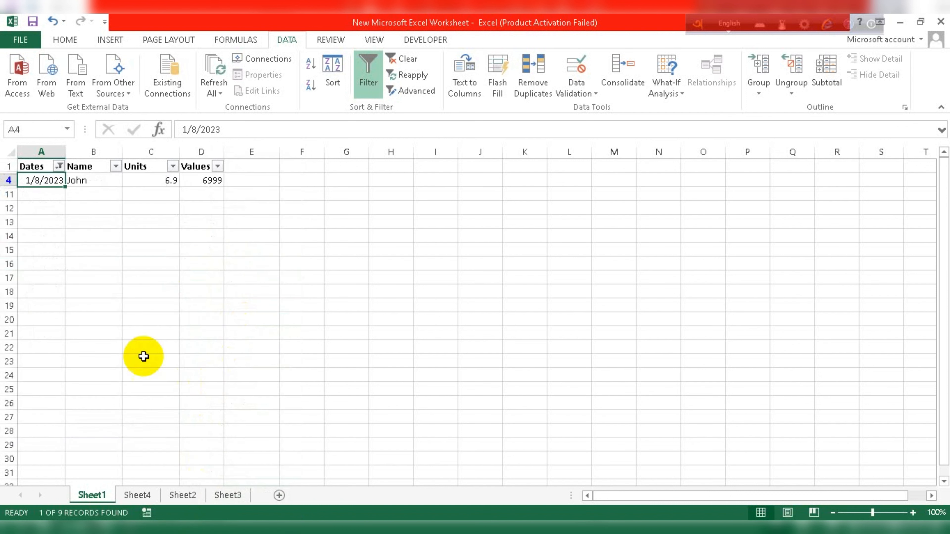
{"action": "left_click", "coordinate": [59, 165]}
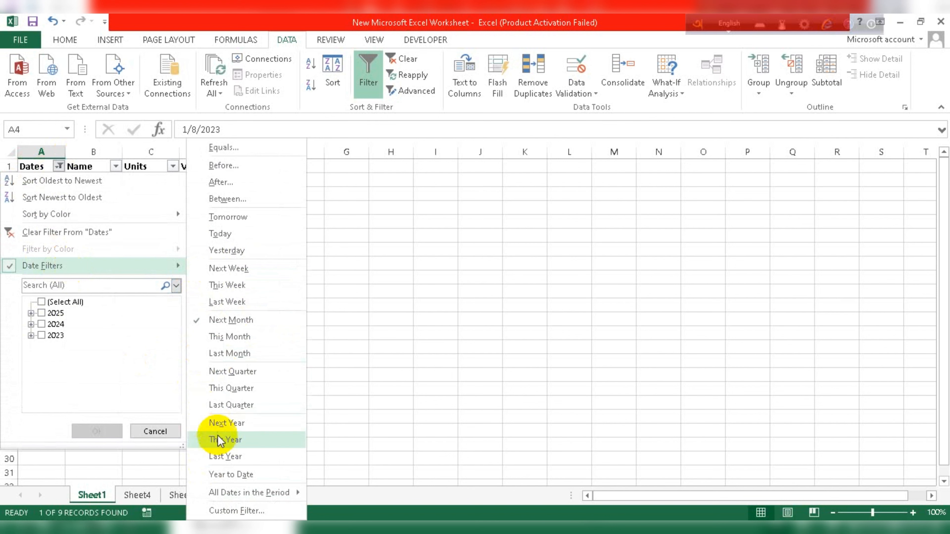
{"action": "left_click", "coordinate": [218, 422]}
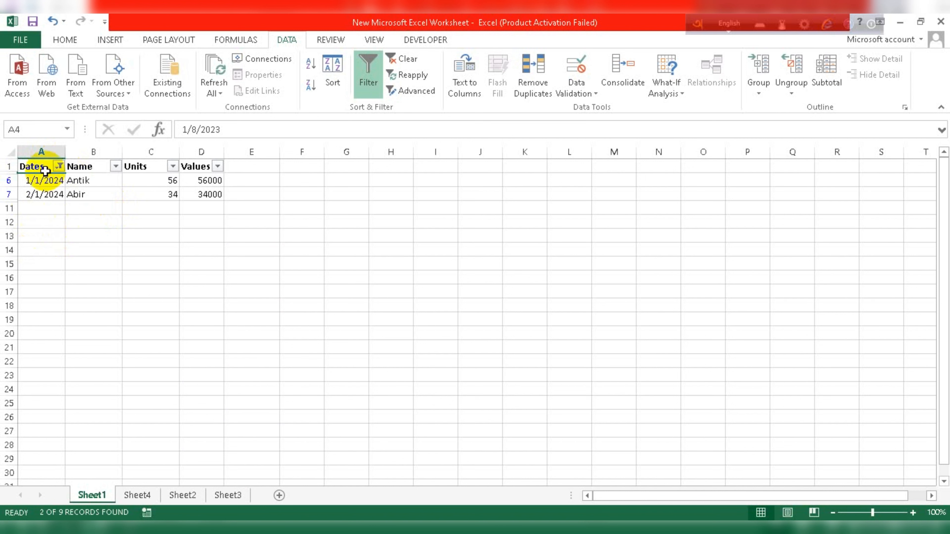
Reopen and close the Dates filter list, then turn filtering off to show every row.
{"action": "left_click", "coordinate": [59, 166]}
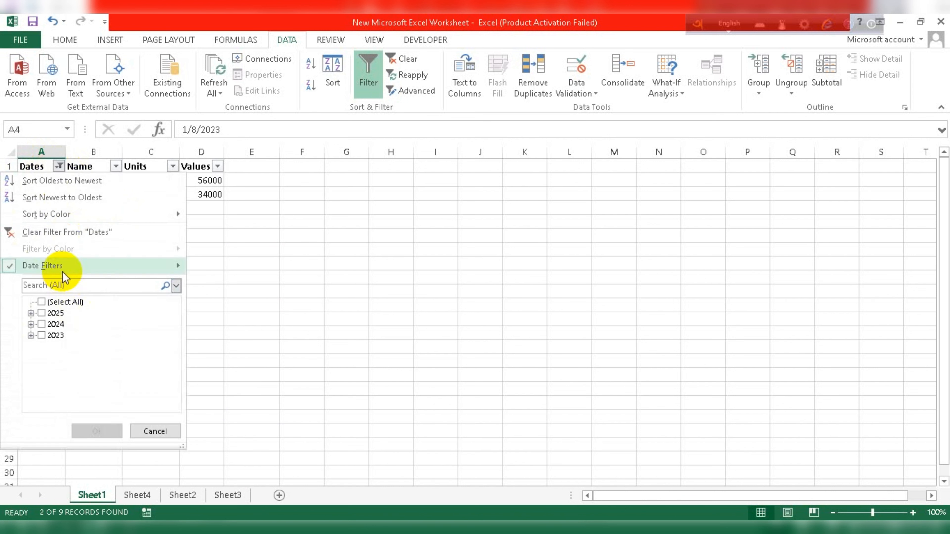
{"action": "mouse_move", "coordinate": [59, 266]}
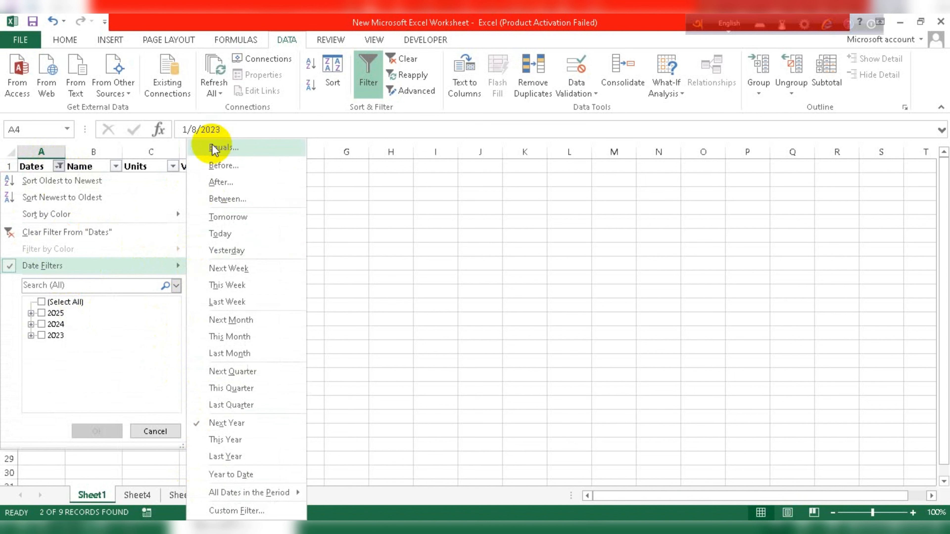
{"action": "mouse_move", "coordinate": [6, 267]}
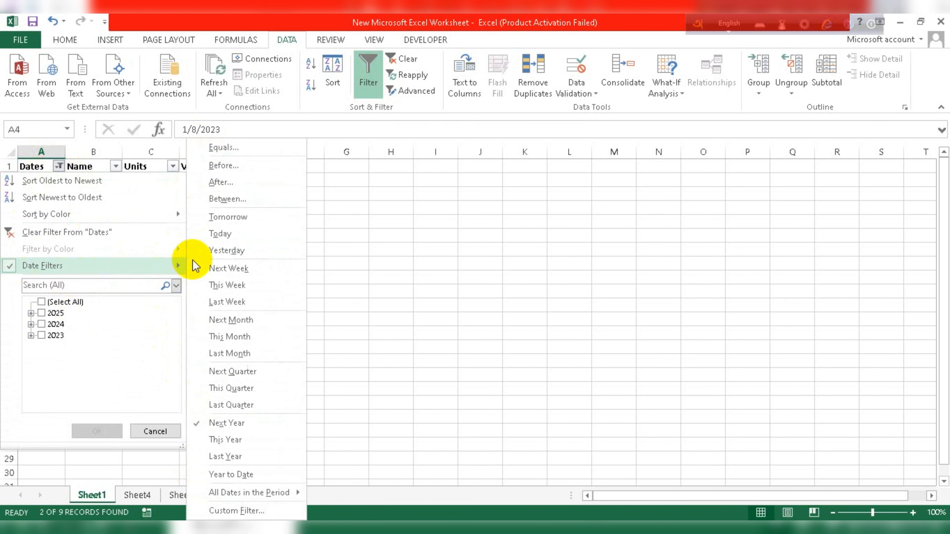
{"action": "left_click", "coordinate": [368, 73]}
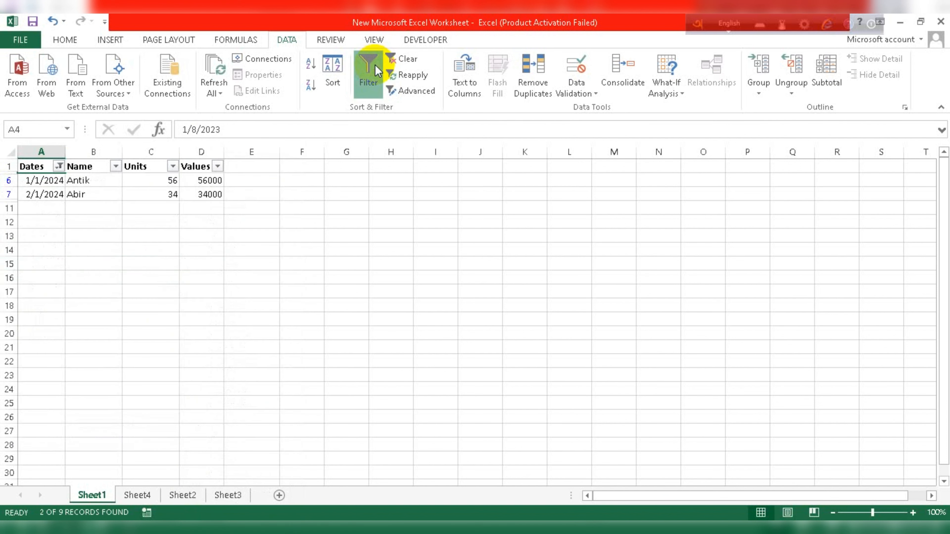
{"action": "left_click", "coordinate": [368, 73]}
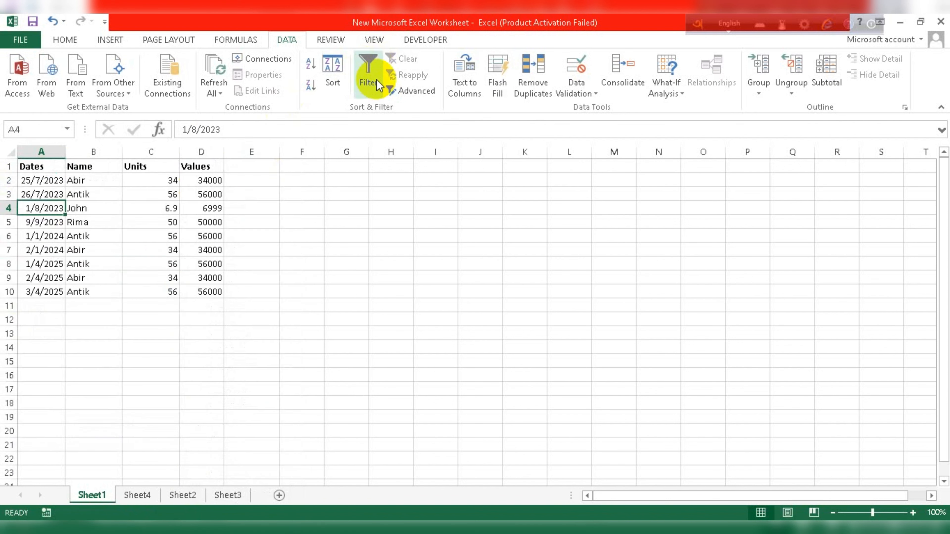
Re-enable filtering and uncheck other names in the Name filter so only Abir's rows show.
{"action": "left_click", "coordinate": [374, 80]}
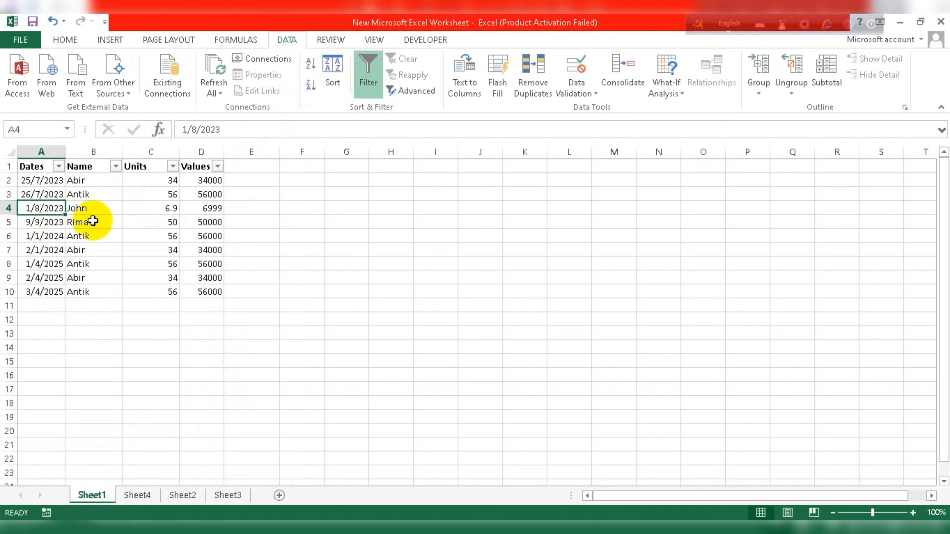
{"action": "left_click", "coordinate": [94, 206]}
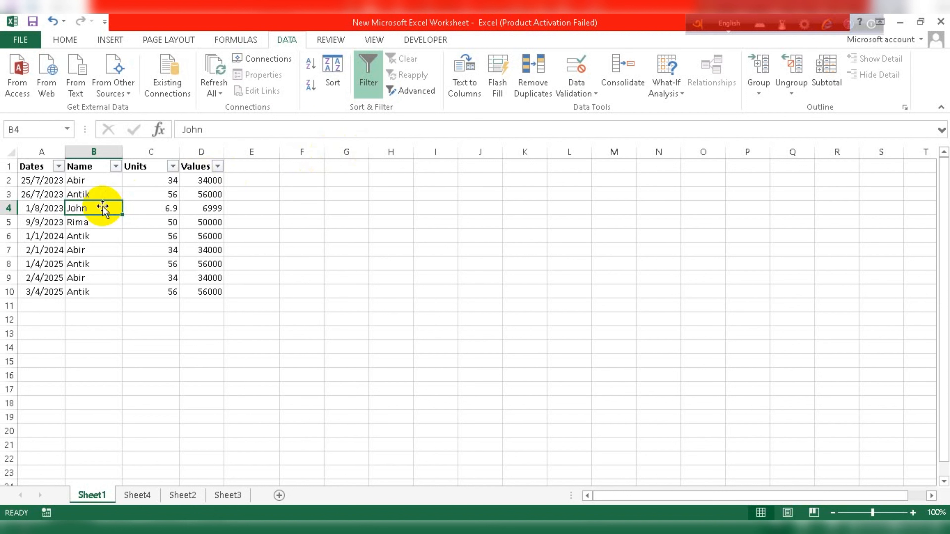
{"action": "left_click", "coordinate": [117, 167]}
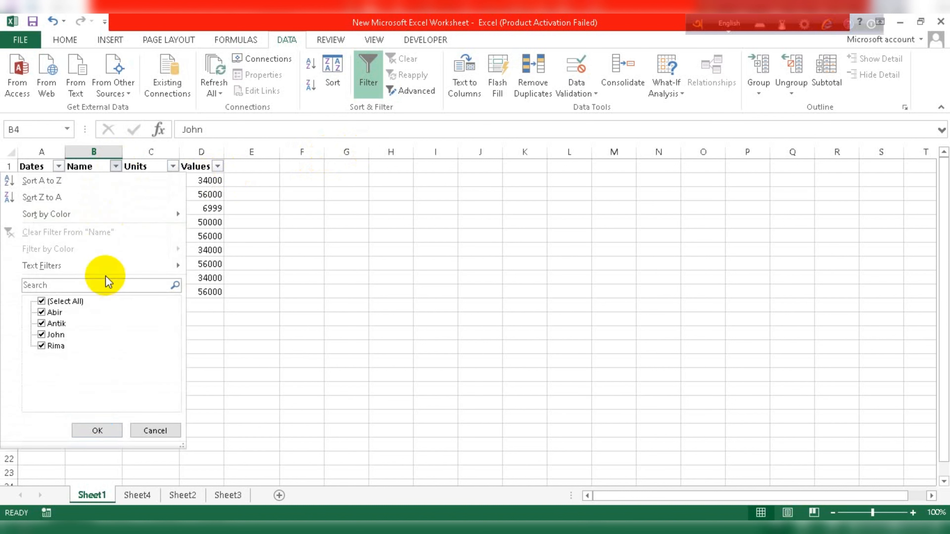
{"action": "left_click", "coordinate": [42, 324]}
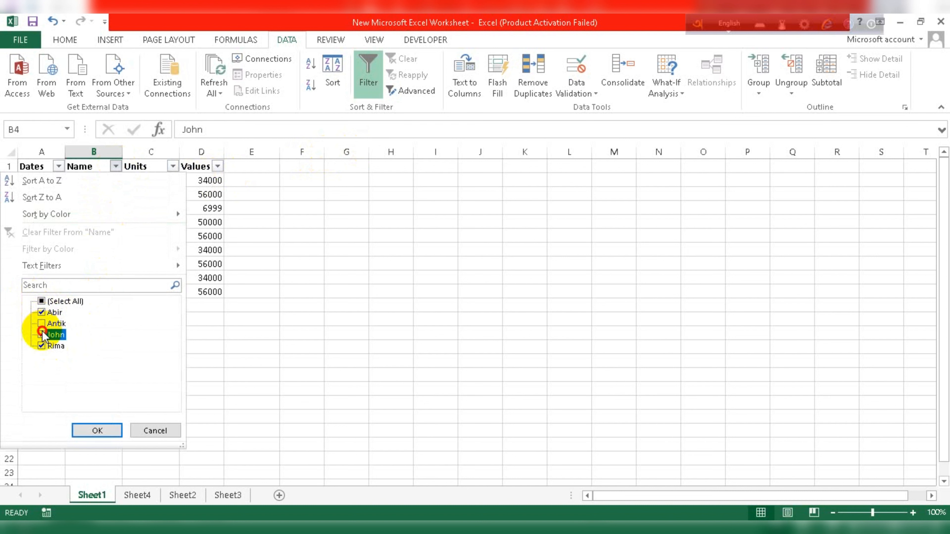
{"action": "left_click", "coordinate": [42, 346]}
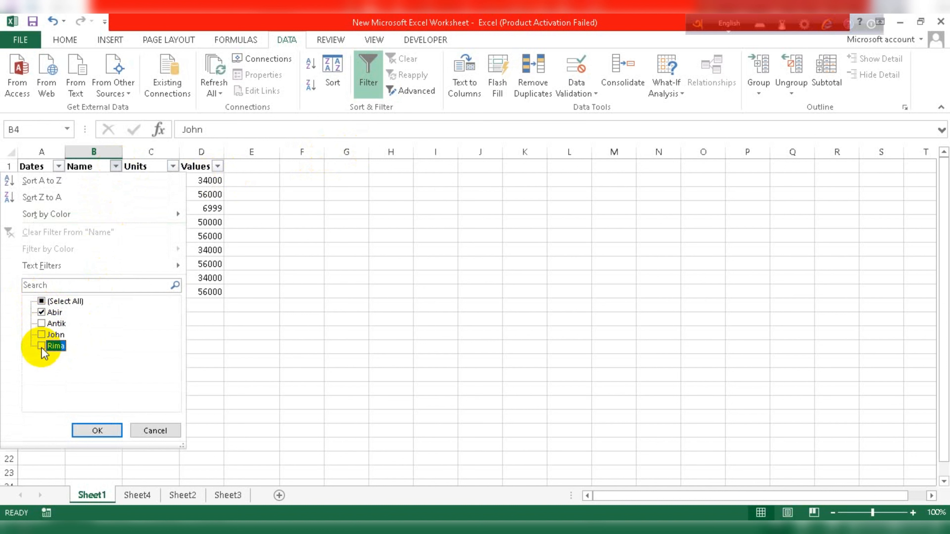
{"action": "left_click", "coordinate": [86, 431]}
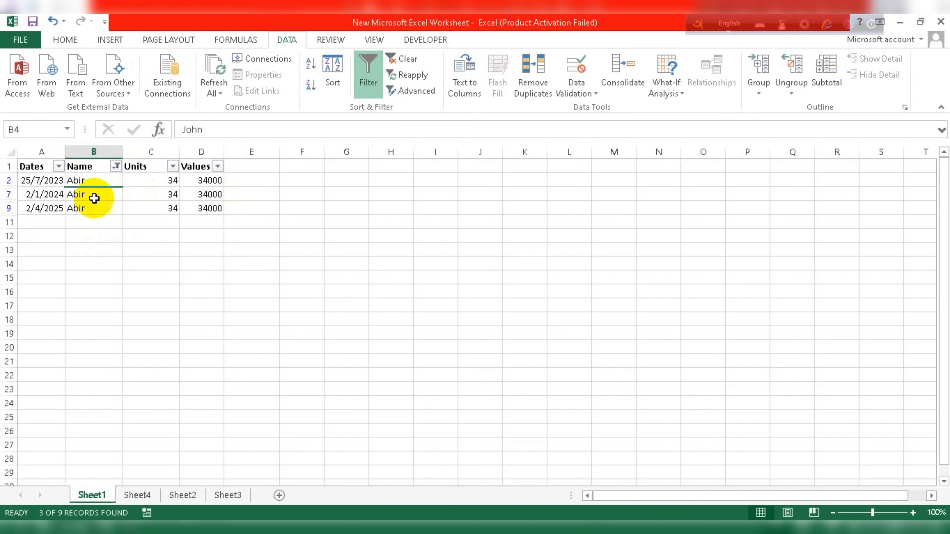
Check (Select All) in the Name filter to bring back all nine rows.
{"action": "left_click", "coordinate": [116, 166]}
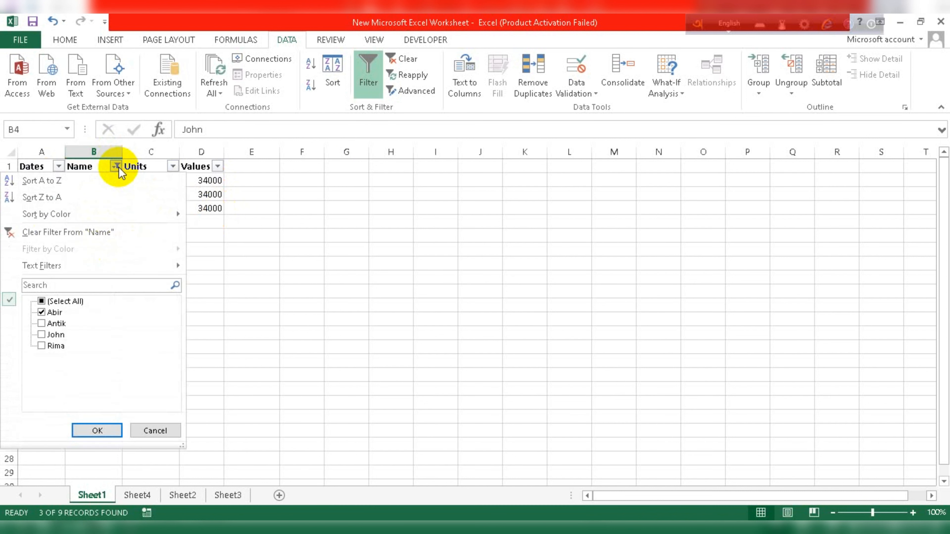
{"action": "left_click", "coordinate": [41, 303]}
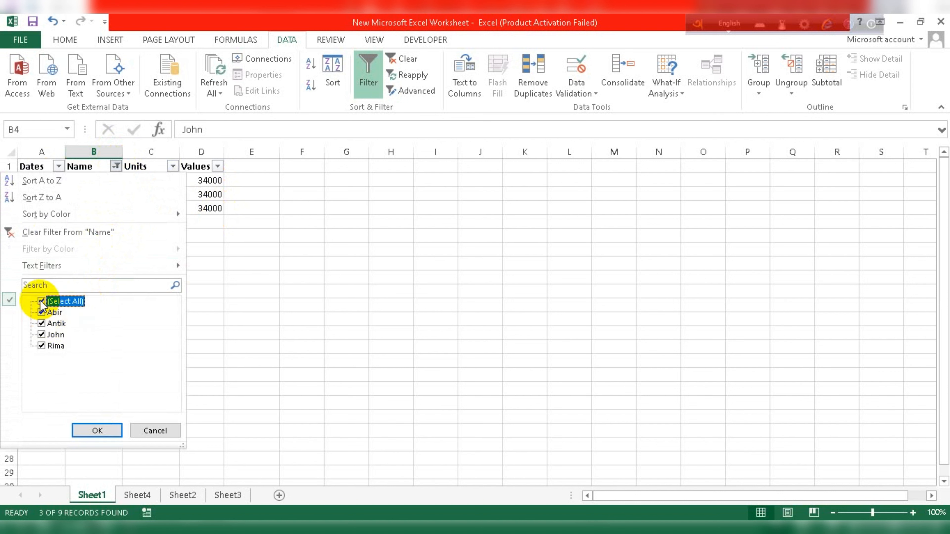
{"action": "left_click", "coordinate": [97, 430]}
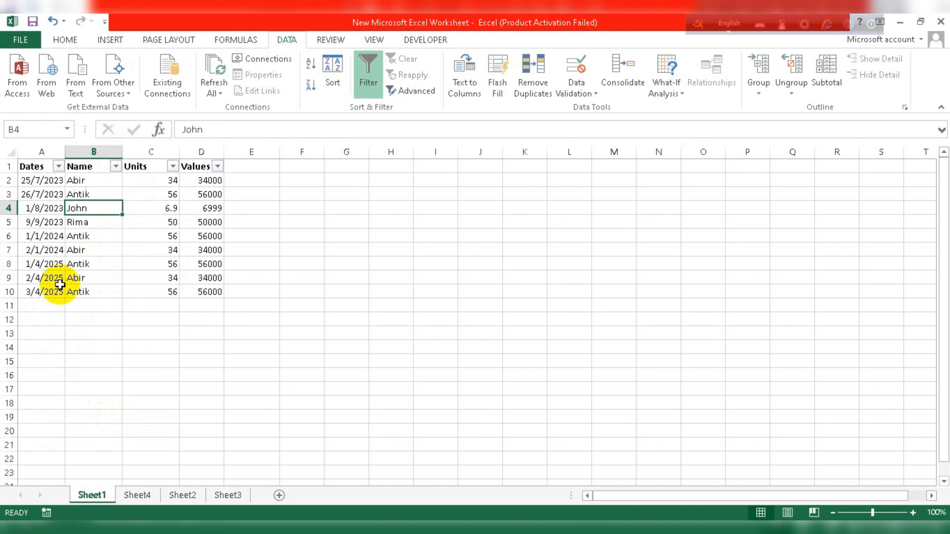
Apply a Name text filter 'Begins With' R, leaving only Rima's 9/9/2023 row.
{"action": "left_click", "coordinate": [116, 166]}
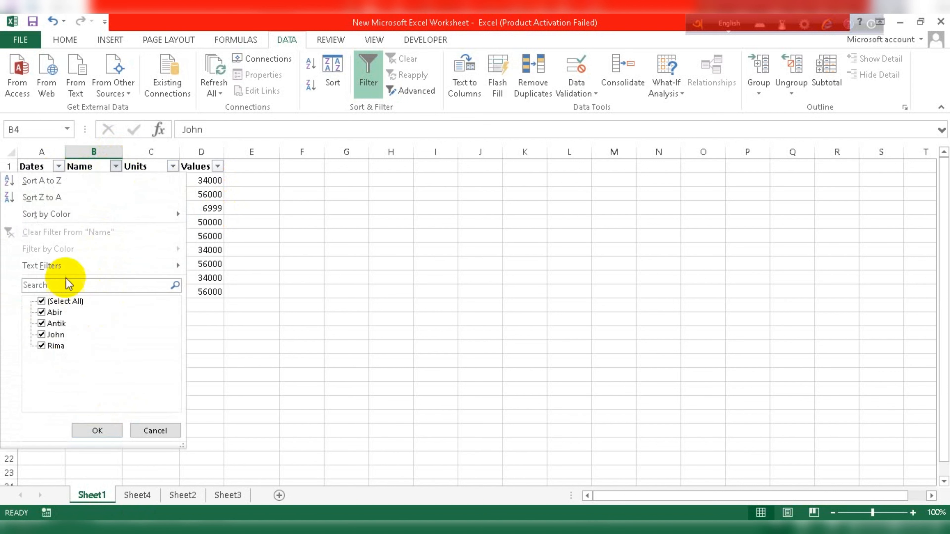
{"action": "mouse_move", "coordinate": [68, 273]}
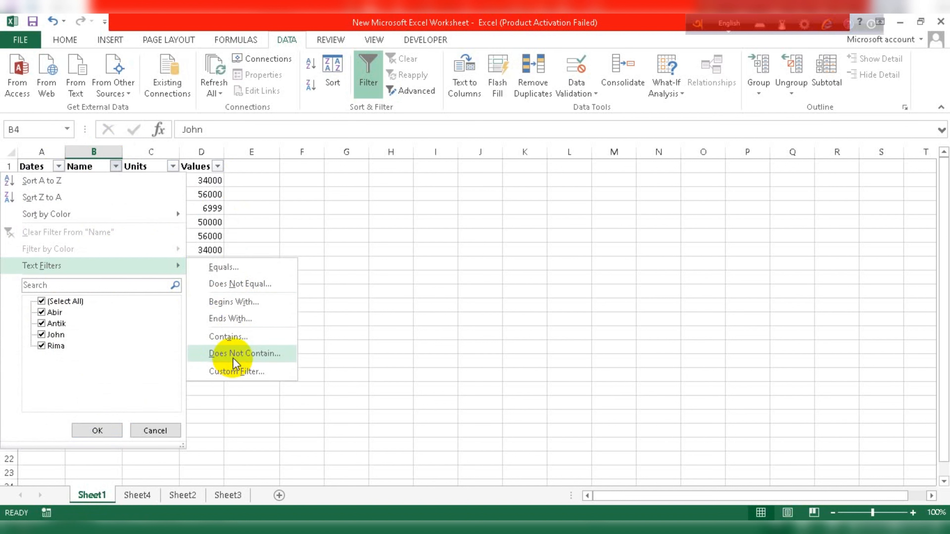
{"action": "left_click", "coordinate": [217, 306]}
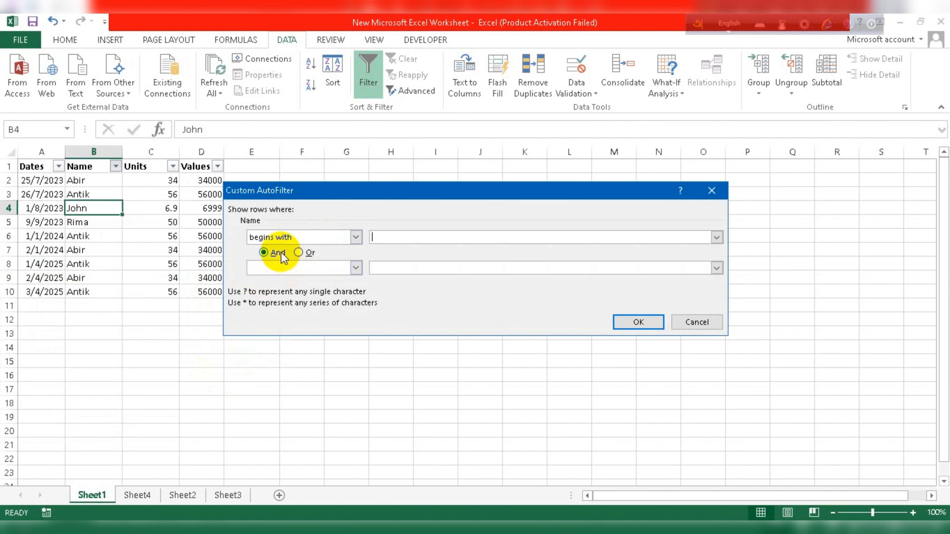
{"action": "left_click", "coordinate": [384, 236]}
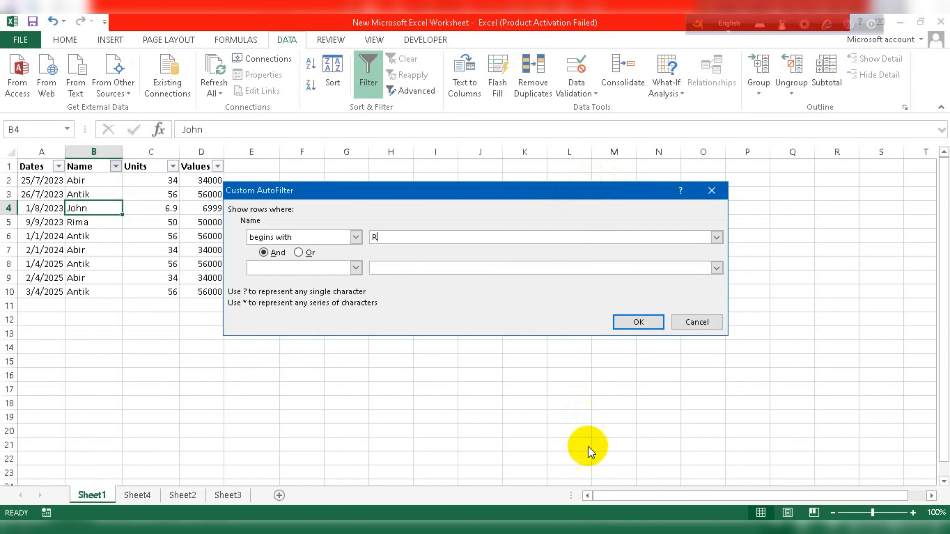
{"action": "left_click", "coordinate": [636, 317]}
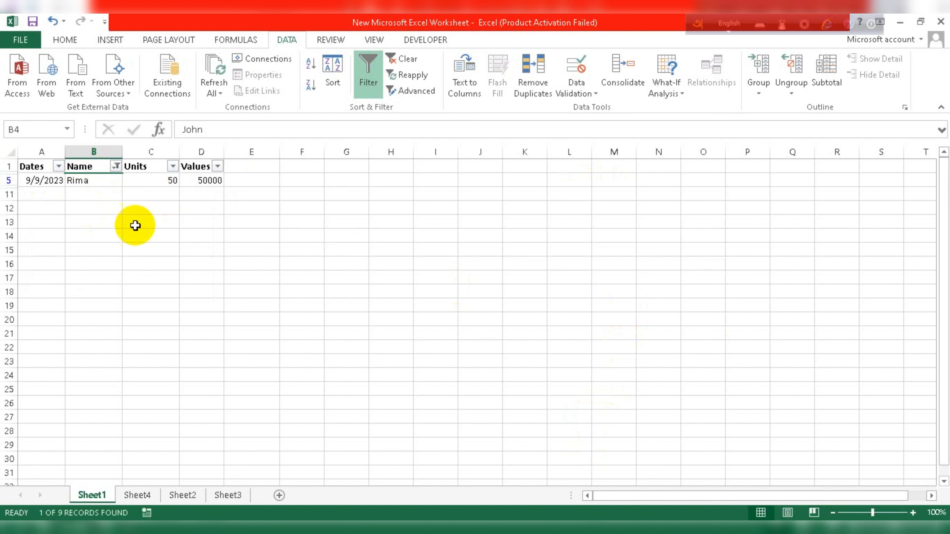
Clear the Name filter by checking (Select All) so all rows return.
{"action": "left_click", "coordinate": [116, 166]}
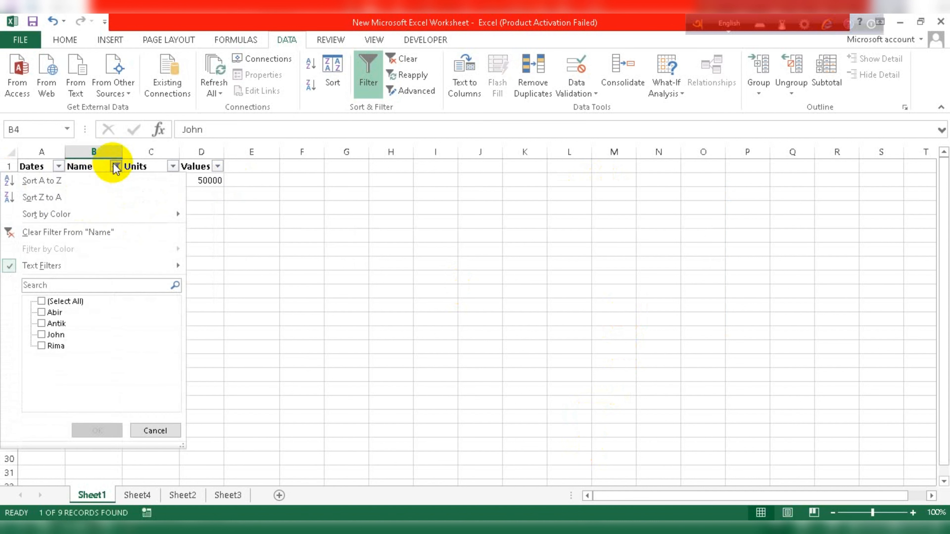
{"action": "mouse_move", "coordinate": [168, 267]}
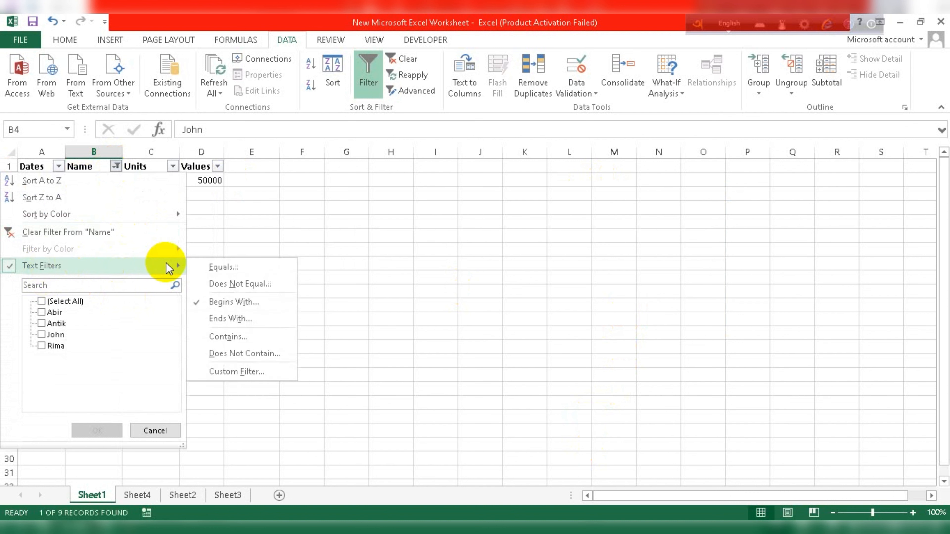
{"action": "left_click", "coordinate": [69, 300]}
{"action": "left_click", "coordinate": [105, 430]}
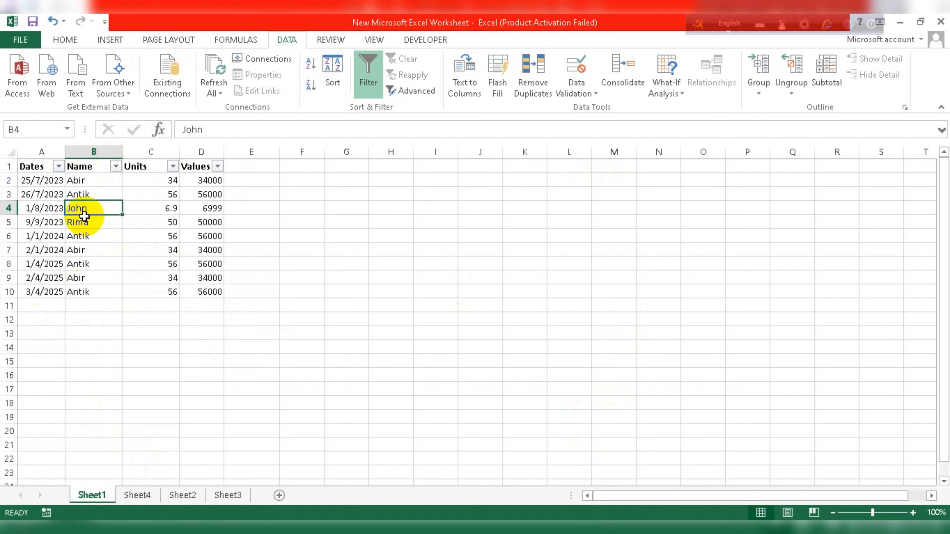
Apply a Name text filter 'Ends With' k, showing only the four Antik rows.
{"action": "left_click", "coordinate": [116, 167]}
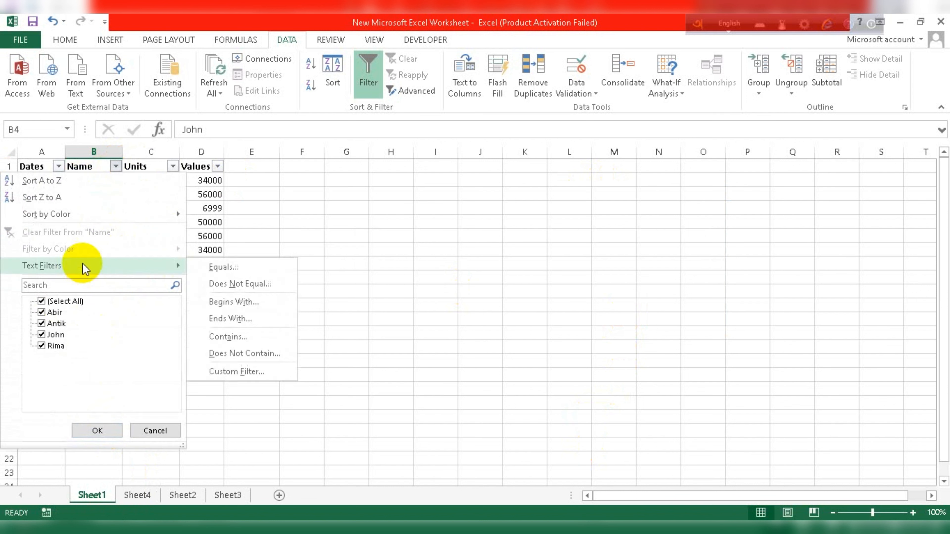
{"action": "left_click", "coordinate": [257, 319]}
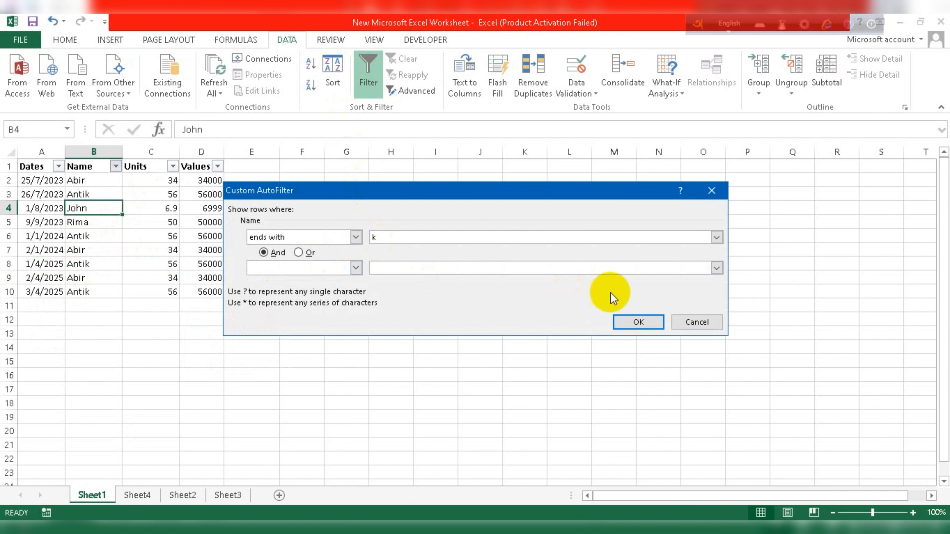
{"action": "left_click", "coordinate": [637, 322]}
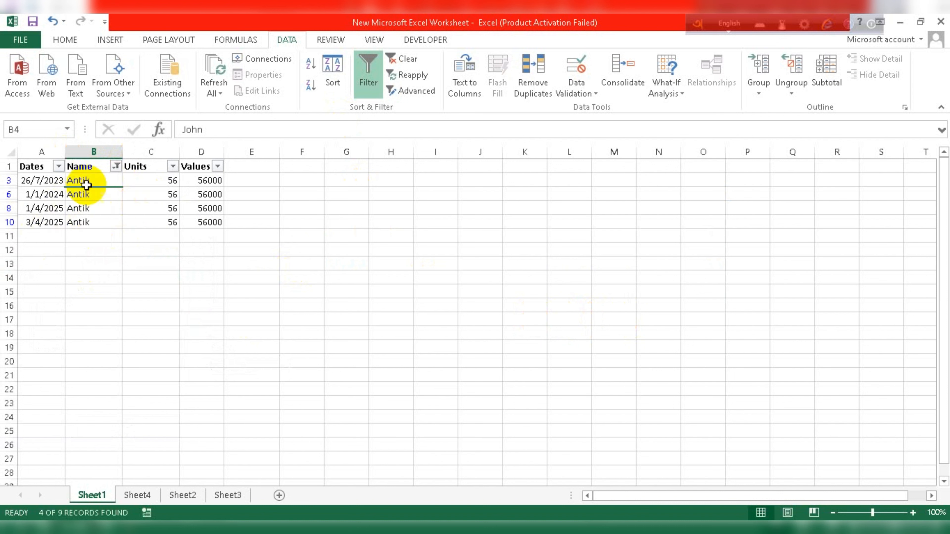
{"action": "left_click", "coordinate": [117, 166]}
{"action": "left_click", "coordinate": [49, 301]}
{"action": "left_click", "coordinate": [49, 302]}
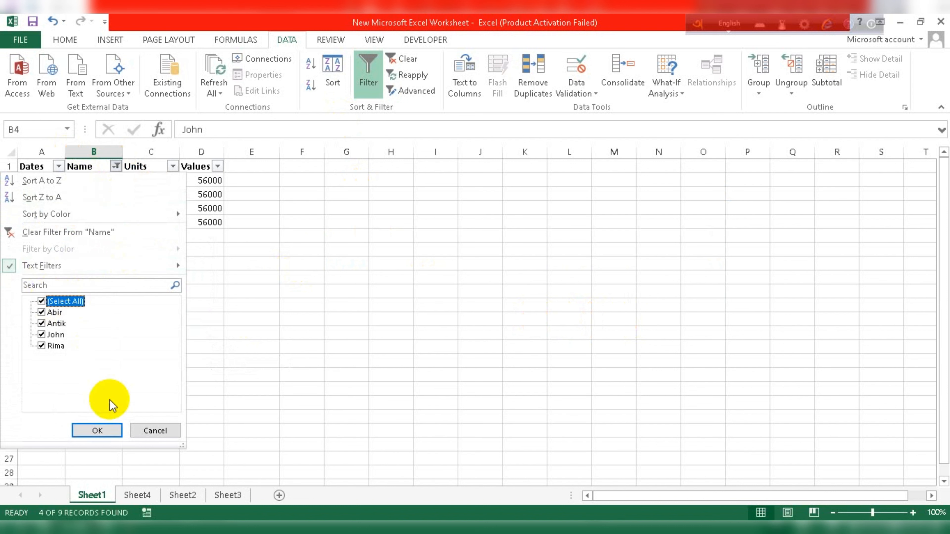
{"action": "left_click", "coordinate": [101, 430]}
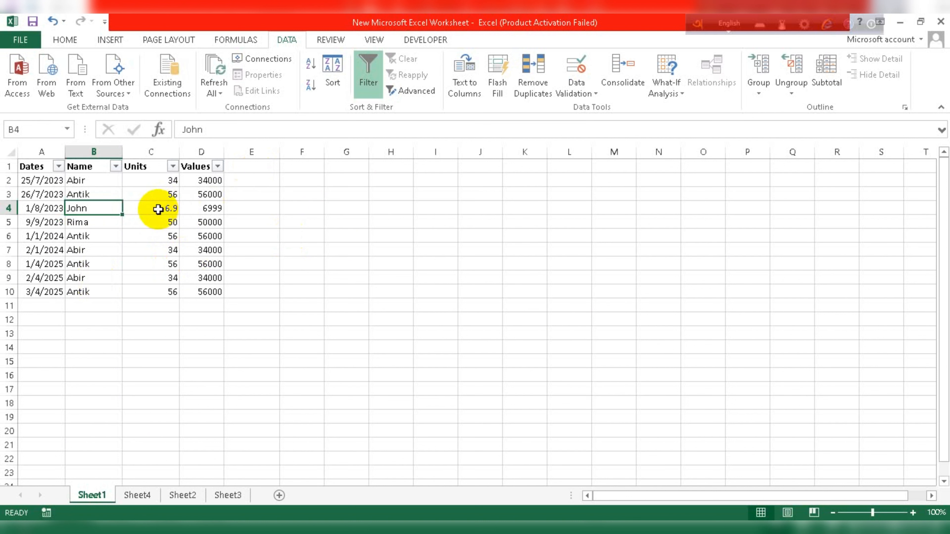
{"action": "left_click", "coordinate": [213, 212]}
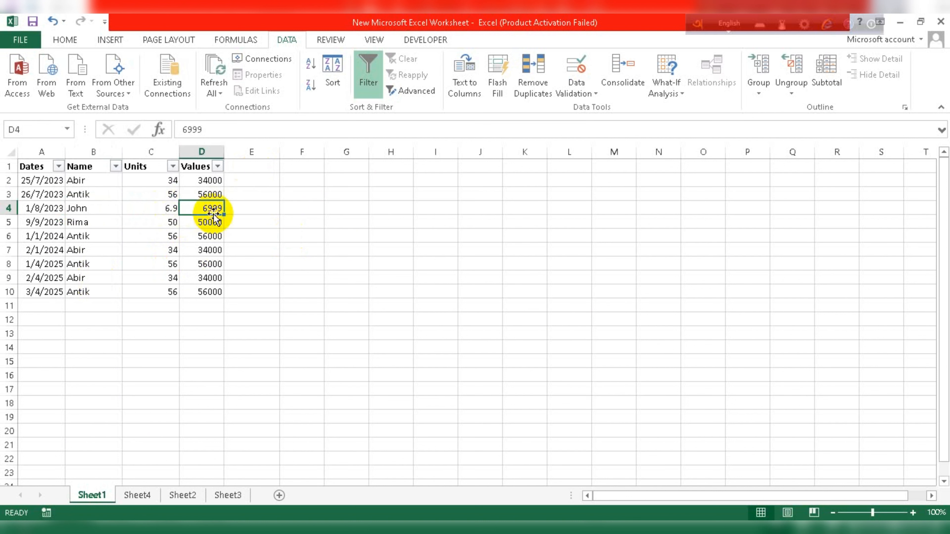
{"action": "left_click", "coordinate": [218, 166]}
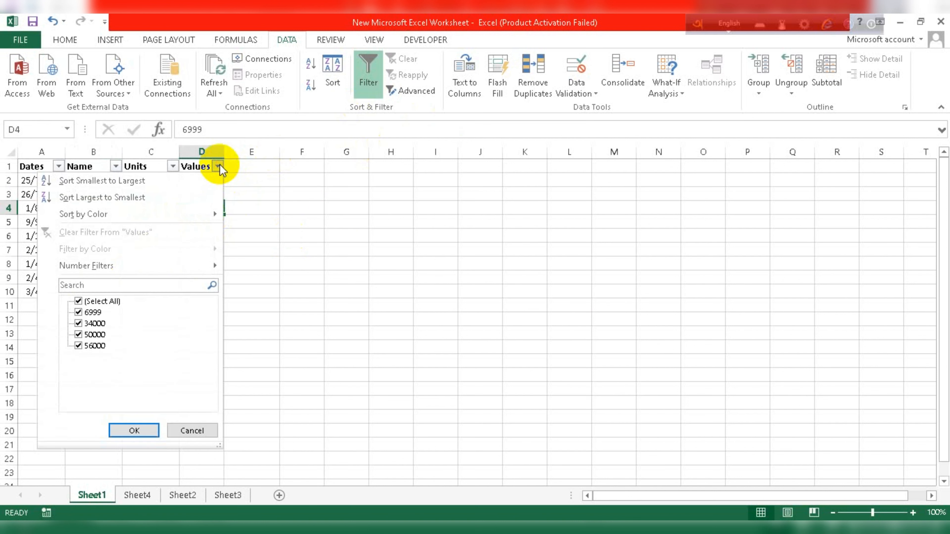
{"action": "left_click", "coordinate": [79, 313]}
{"action": "left_click", "coordinate": [80, 335]}
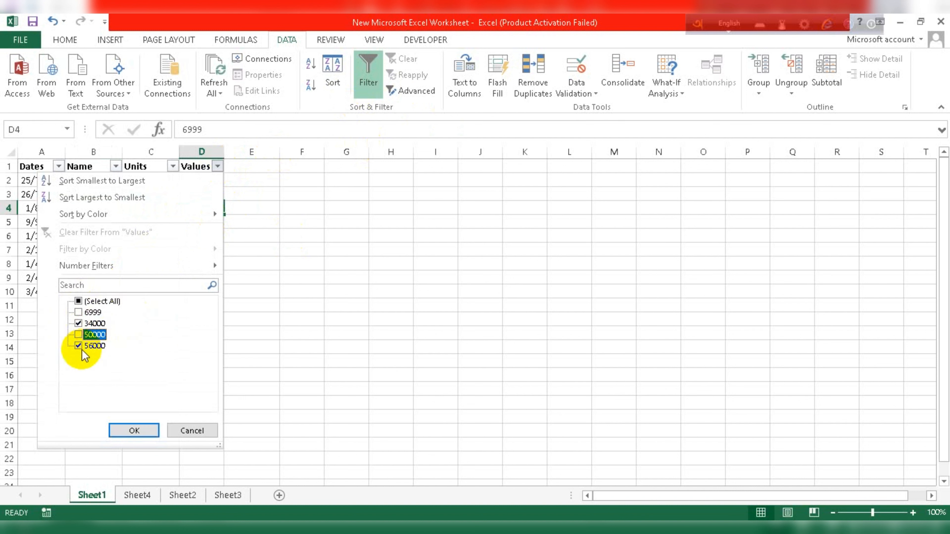
{"action": "left_click", "coordinate": [133, 432]}
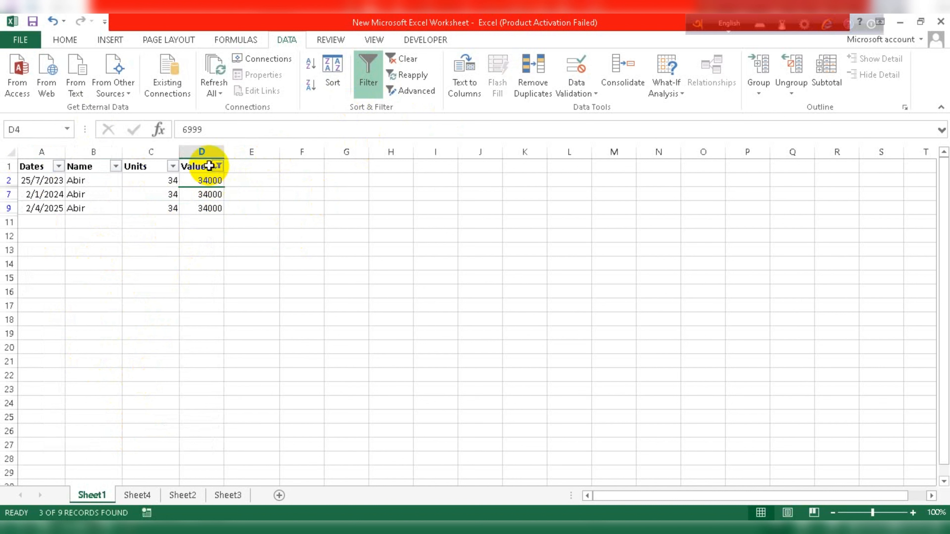
{"action": "left_click", "coordinate": [217, 167]}
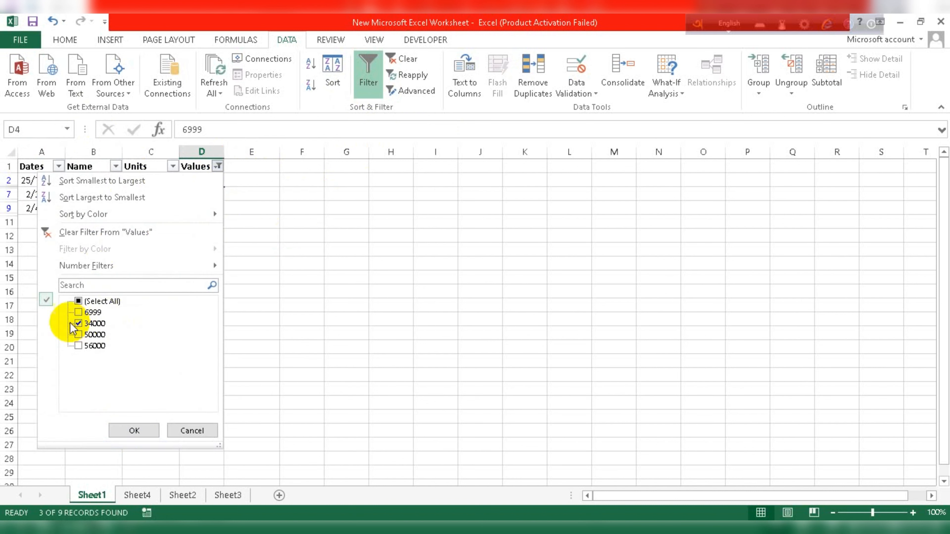
{"action": "left_click", "coordinate": [78, 301]}
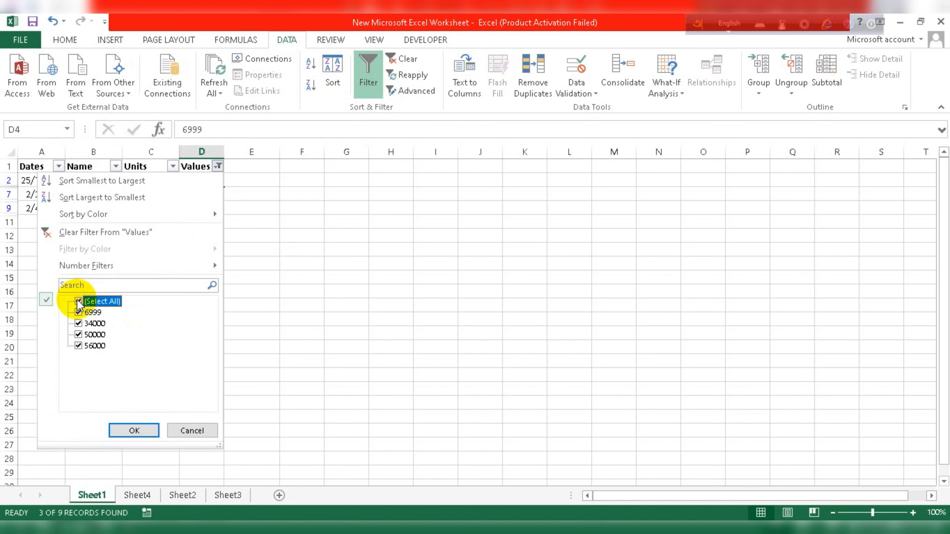
{"action": "left_click", "coordinate": [130, 430]}
{"action": "left_click", "coordinate": [219, 172]}
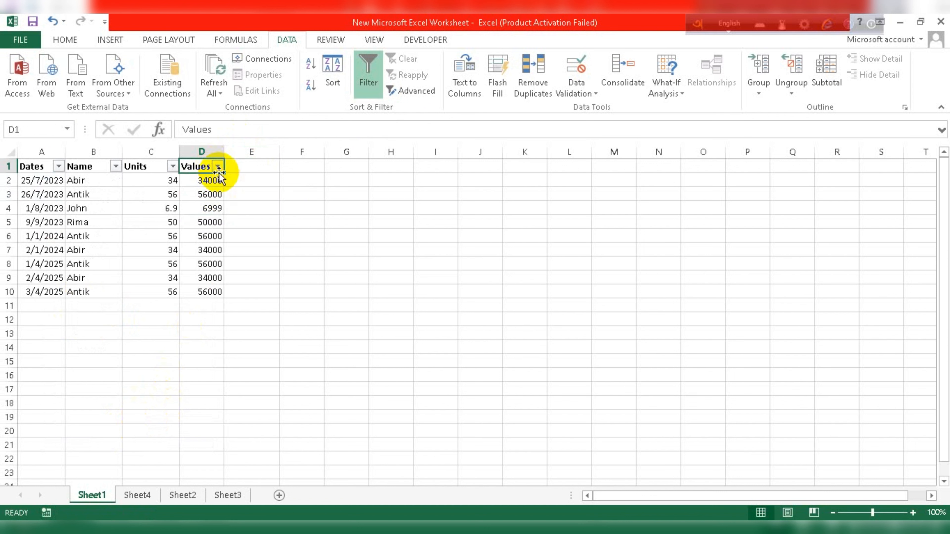
Add a Values number filter 'Greater Than' 50000, leaving the four 56000 rows.
{"action": "left_click", "coordinate": [218, 167]}
{"action": "mouse_move", "coordinate": [125, 267]}
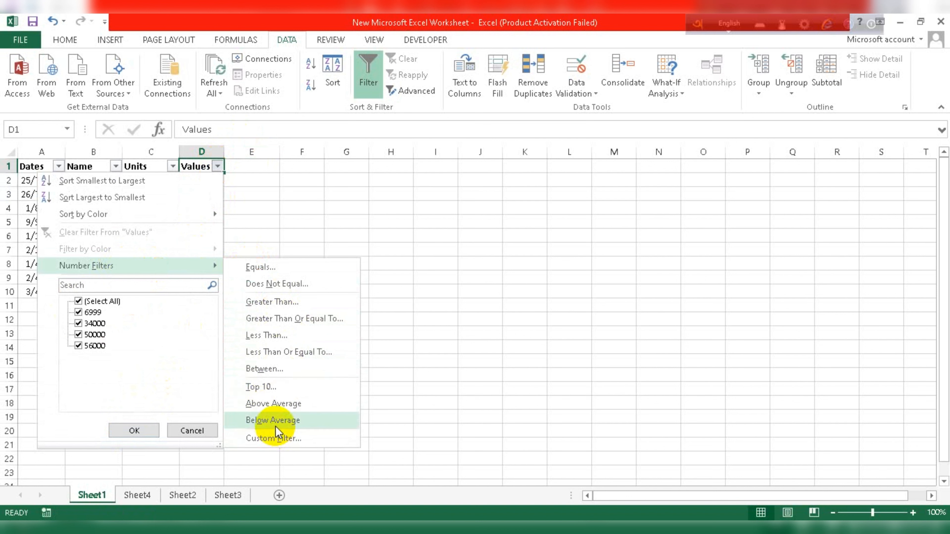
{"action": "left_click", "coordinate": [281, 301]}
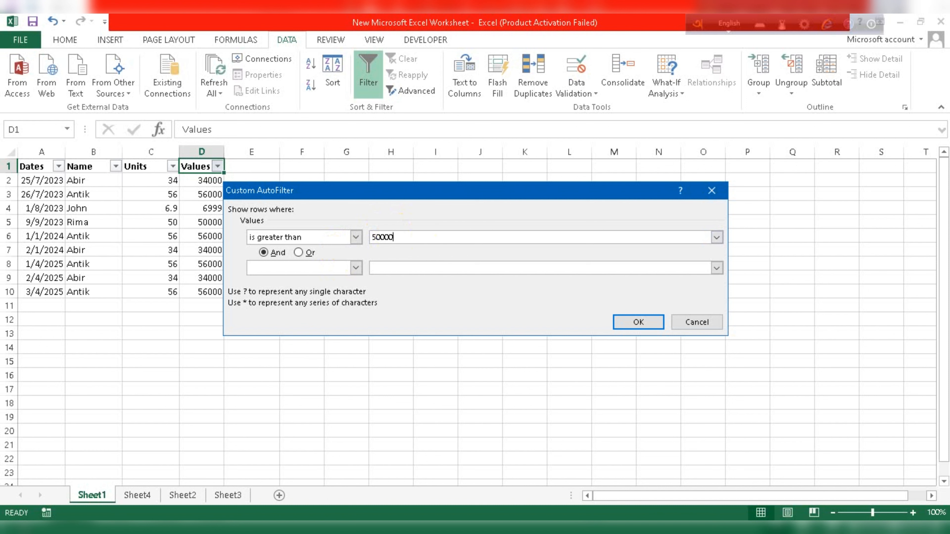
{"action": "left_click", "coordinate": [644, 326]}
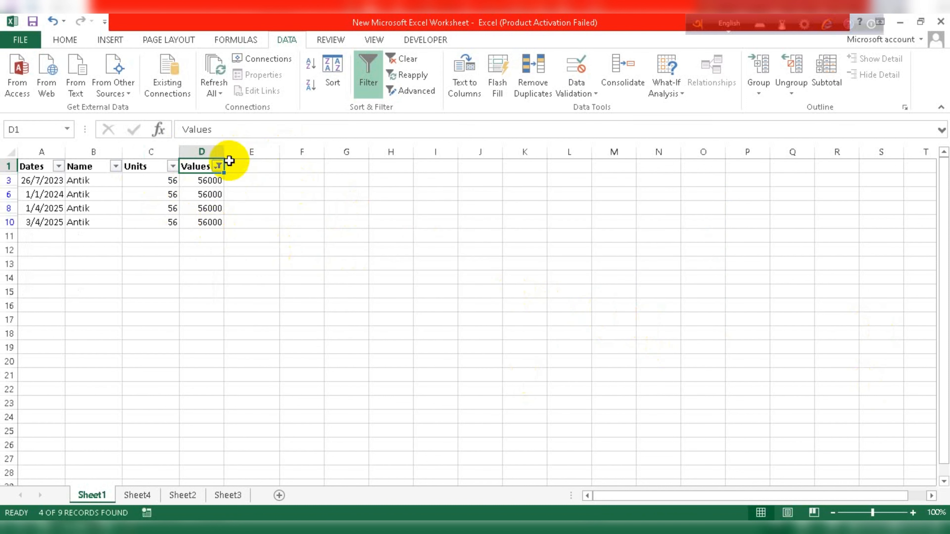
{"action": "left_click", "coordinate": [218, 167]}
{"action": "left_click", "coordinate": [140, 267]}
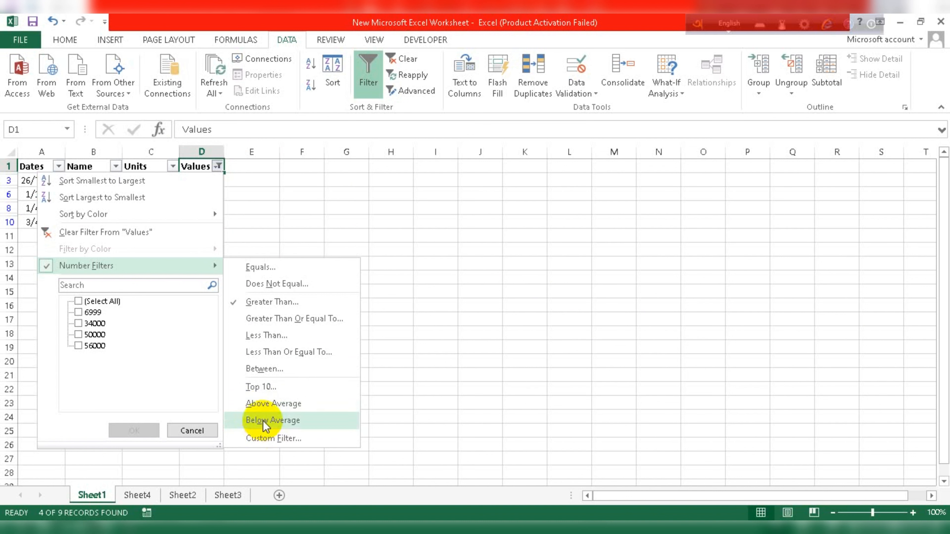
{"action": "left_click", "coordinate": [189, 430]}
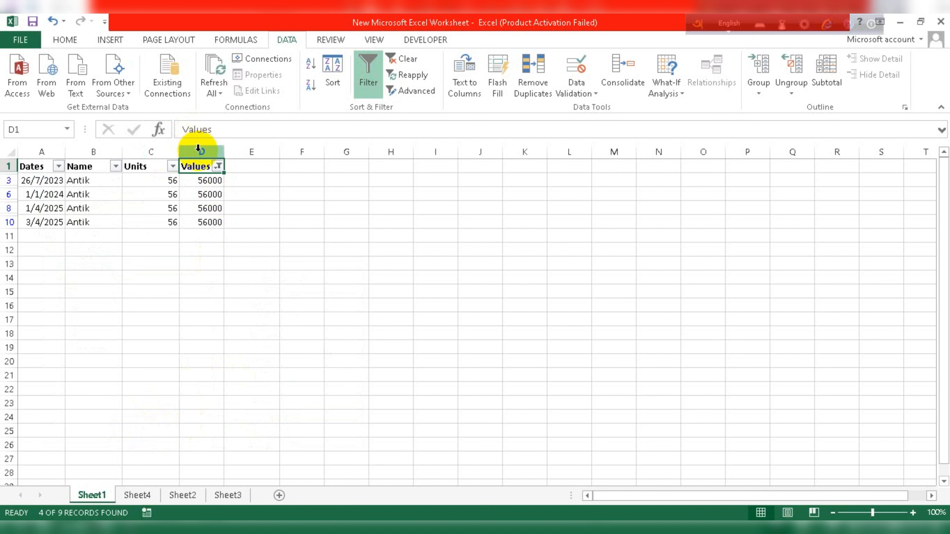
{"action": "left_click", "coordinate": [218, 167]}
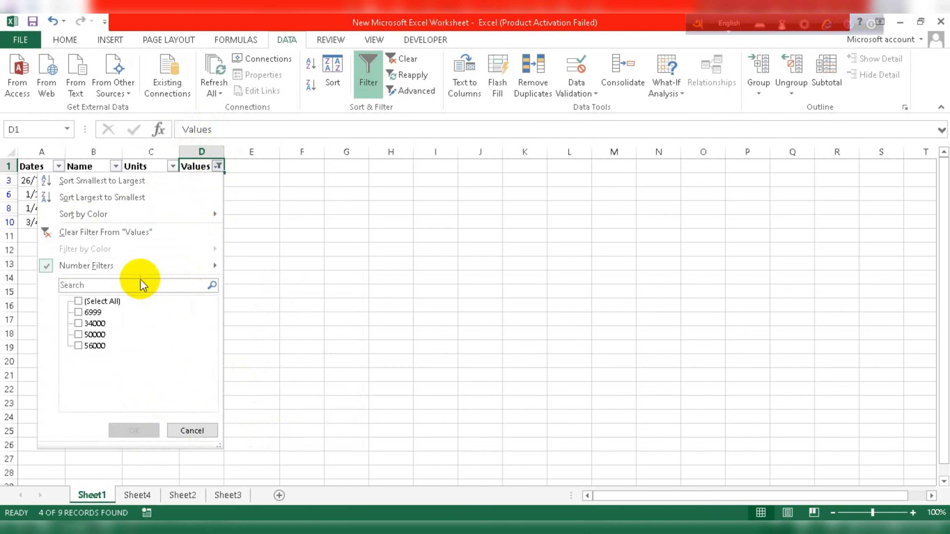
{"action": "left_click", "coordinate": [139, 272]}
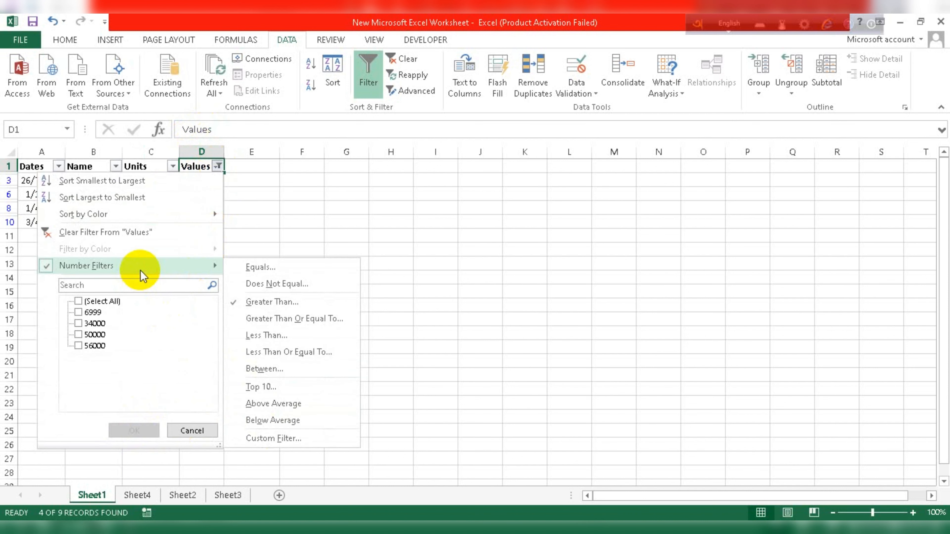
{"action": "left_click", "coordinate": [77, 301]}
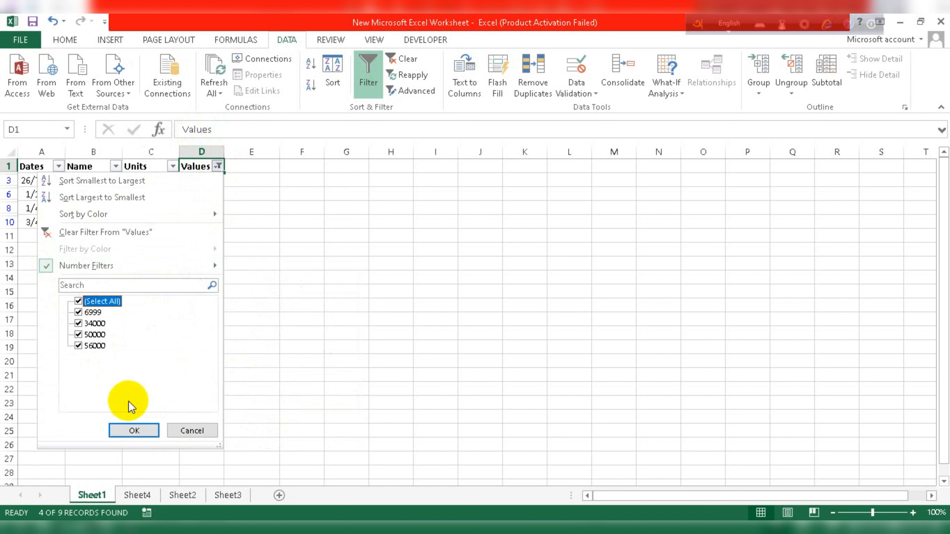
{"action": "left_click", "coordinate": [153, 434]}
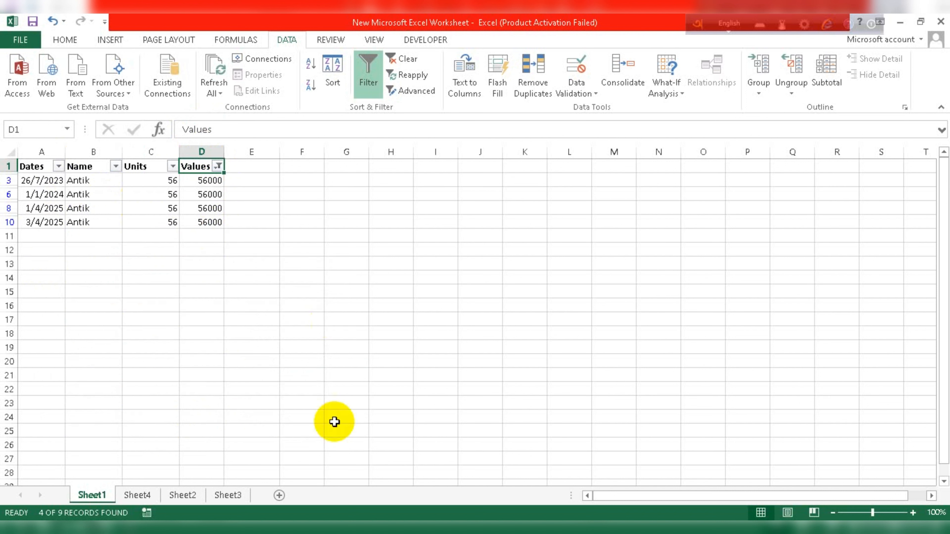
Add a new Sheet5, then select and copy the filtered A1:D10 table on Sheet1.
{"action": "left_click", "coordinate": [279, 496]}
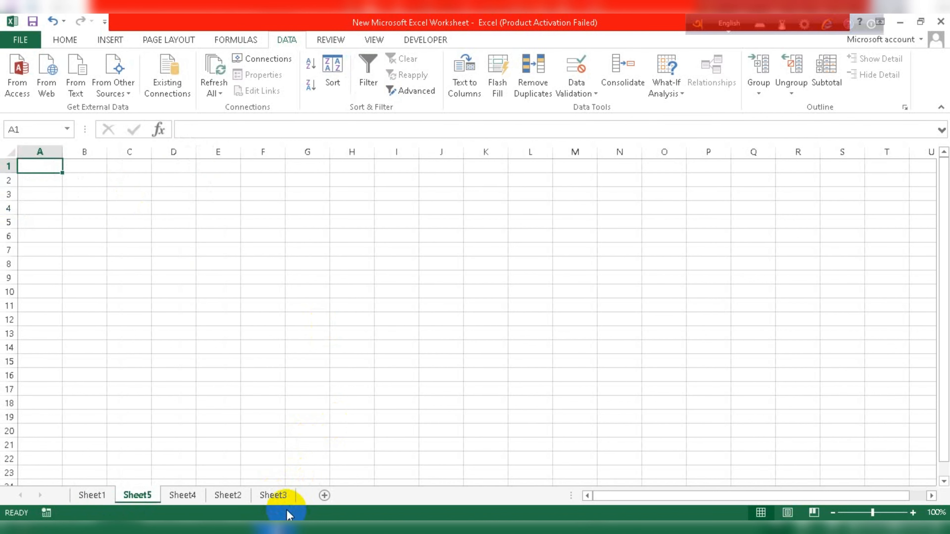
{"action": "left_click", "coordinate": [91, 495]}
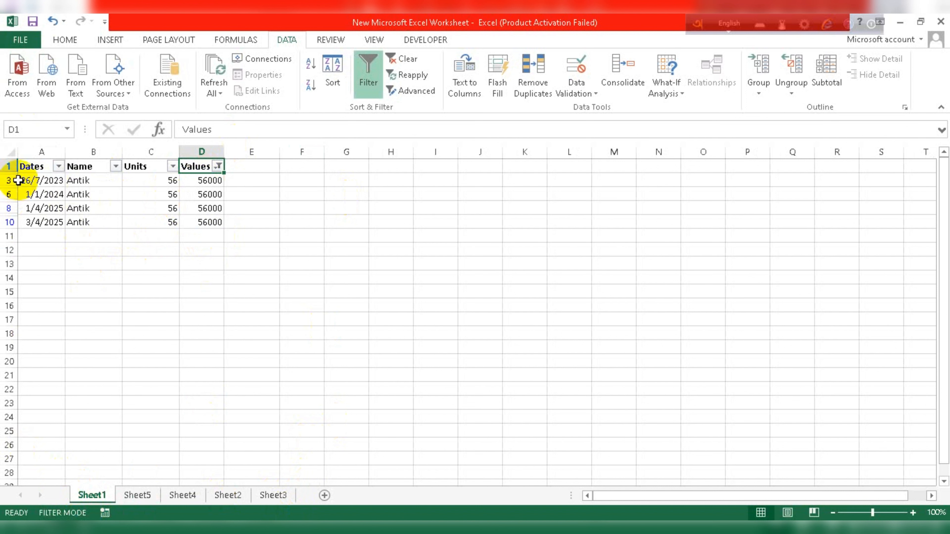
{"action": "left_click_drag", "start_coordinate": [36, 167], "coordinate": [209, 210]}
{"action": "left_click", "coordinate": [232, 207]}
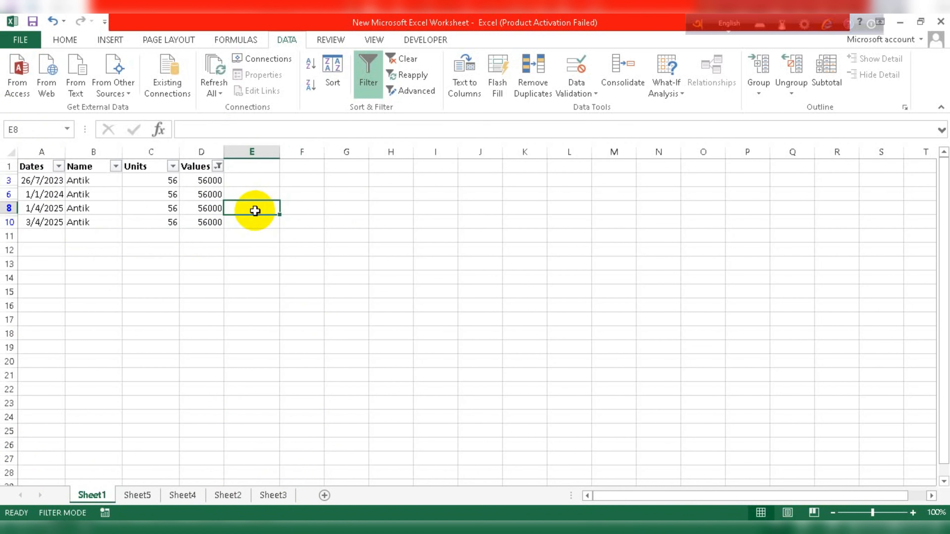
{"action": "key", "text": "ctrl+a"}
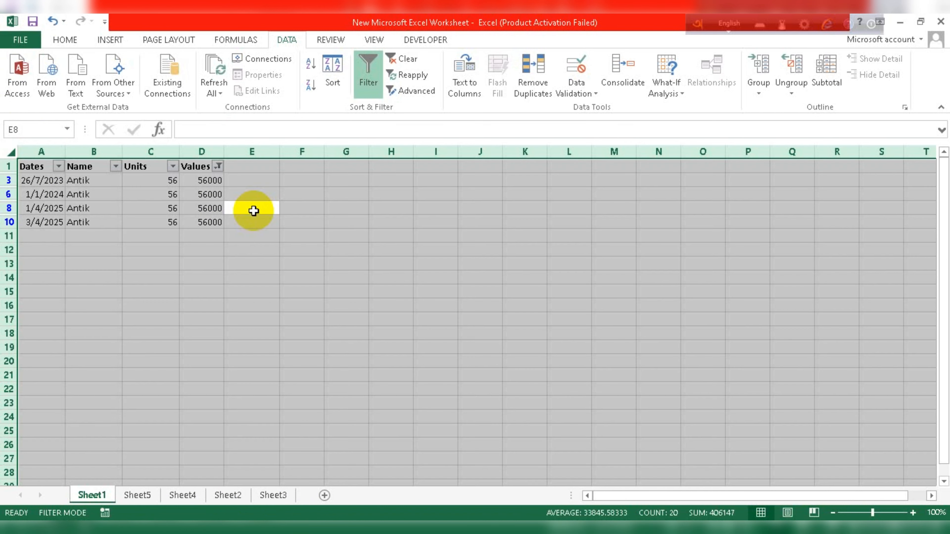
{"action": "left_click", "coordinate": [135, 194]}
{"action": "left_click_drag", "start_coordinate": [42, 165], "coordinate": [204, 220]}
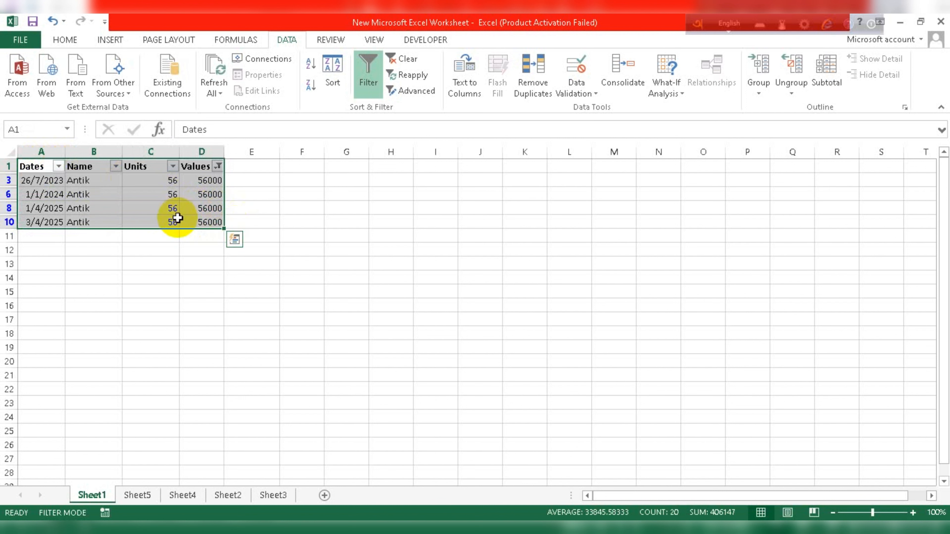
{"action": "key", "text": "ctrl+c"}
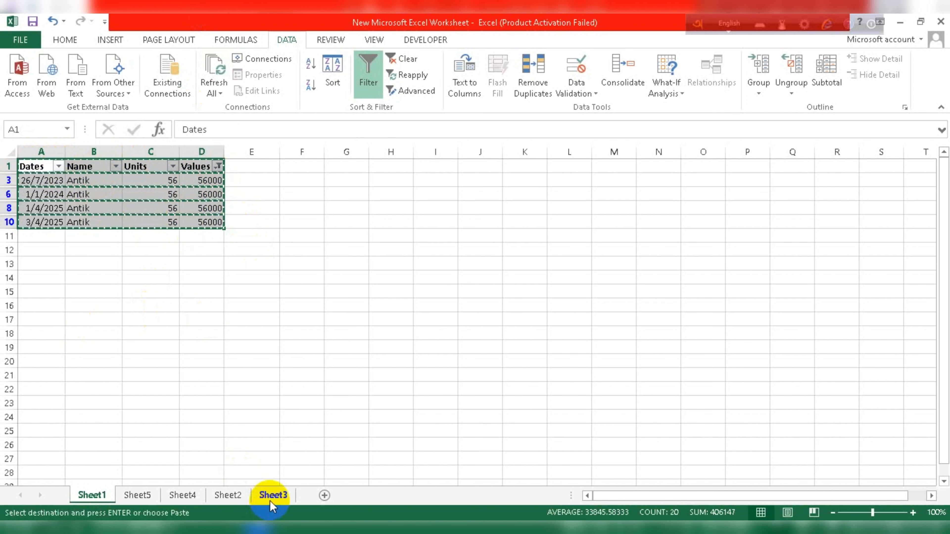
Paste the copied Antik rows into Sheet5 at A1, then return to Sheet1.
{"action": "left_click", "coordinate": [135, 494]}
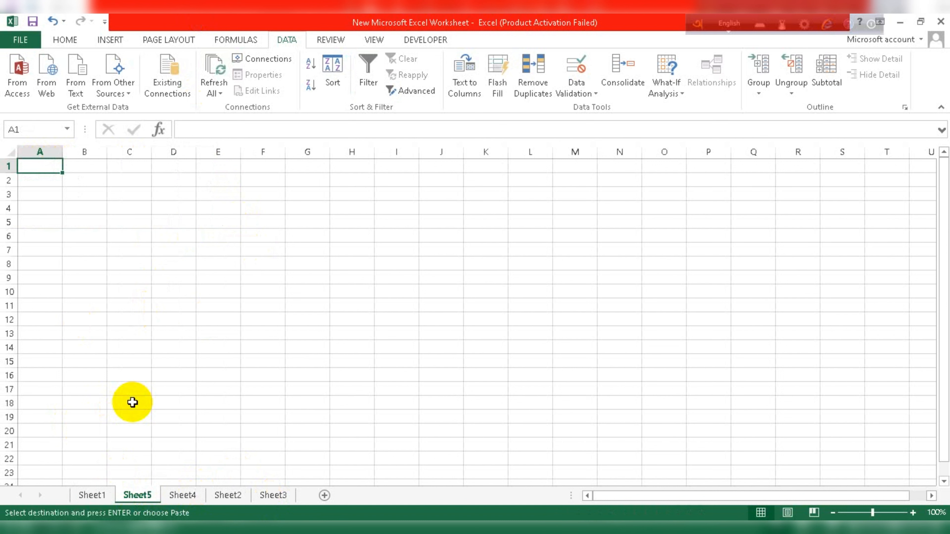
{"action": "key", "text": "ctrl+v"}
{"action": "key", "text": "ctrl"}
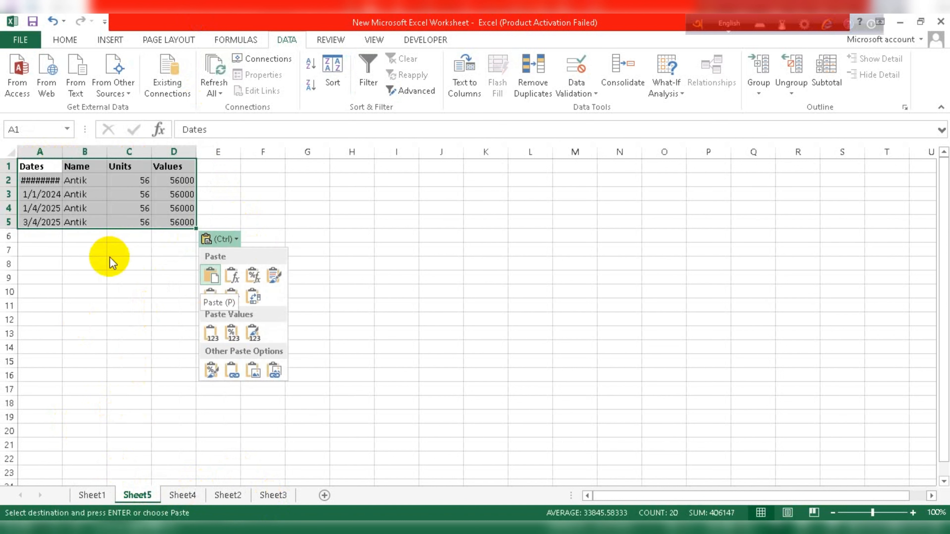
{"action": "left_click", "coordinate": [94, 496]}
{"action": "left_click", "coordinate": [92, 496]}
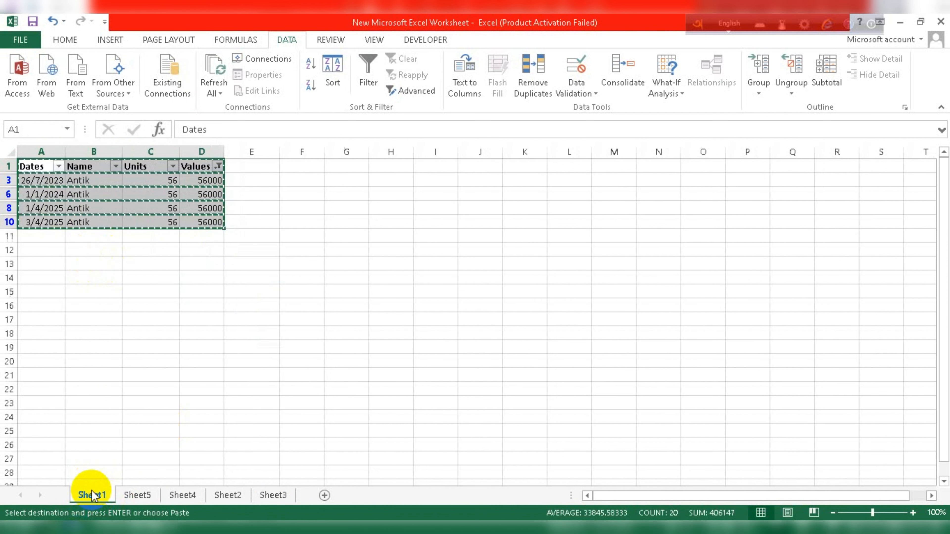
{"action": "left_click", "coordinate": [119, 279]}
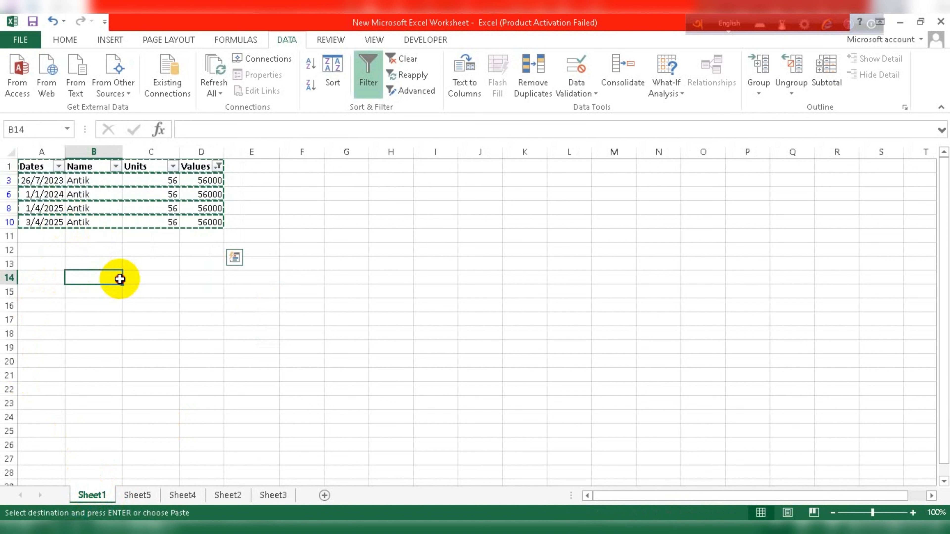